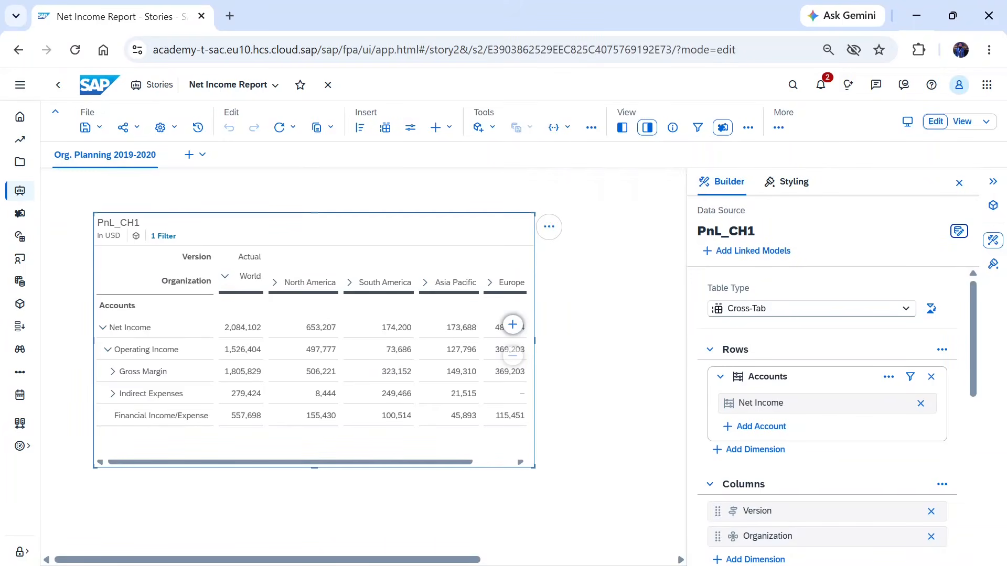
- Select the PnL_CH1 table and enable the Data Analyzer view mode in its table properties
{"action": "left_click", "coordinate": [591, 338]}
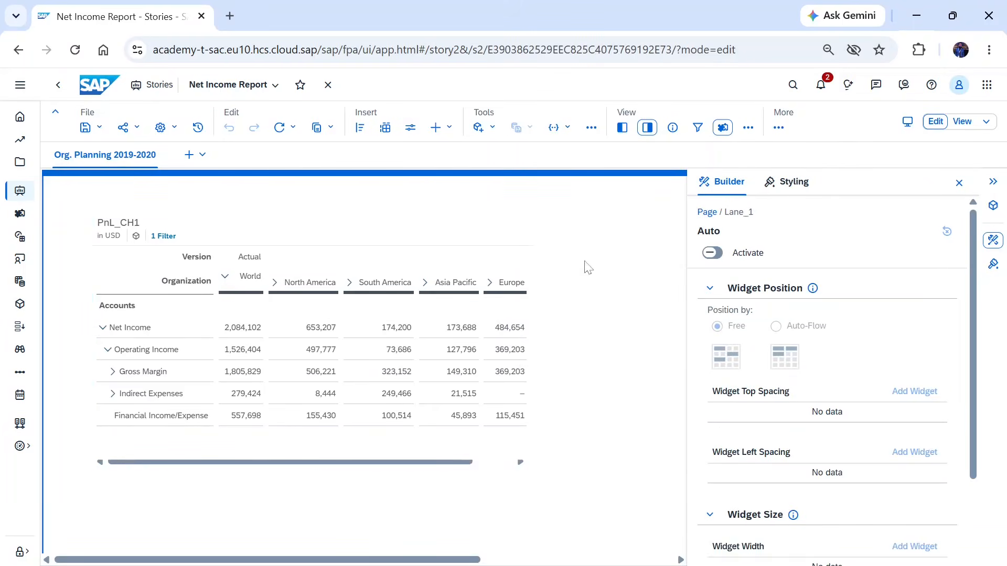
{"action": "left_click", "coordinate": [445, 225]}
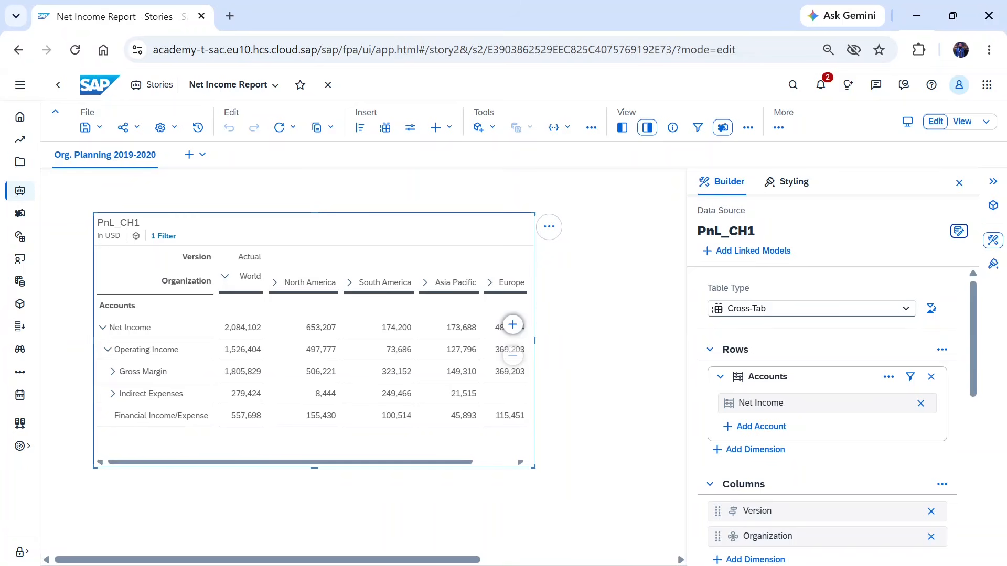
{"action": "scroll", "coordinate": [796, 340], "scroll_direction": "down", "scroll_amount": 3}
{"action": "scroll", "coordinate": [796, 340], "scroll_direction": "down", "scroll_amount": 5}
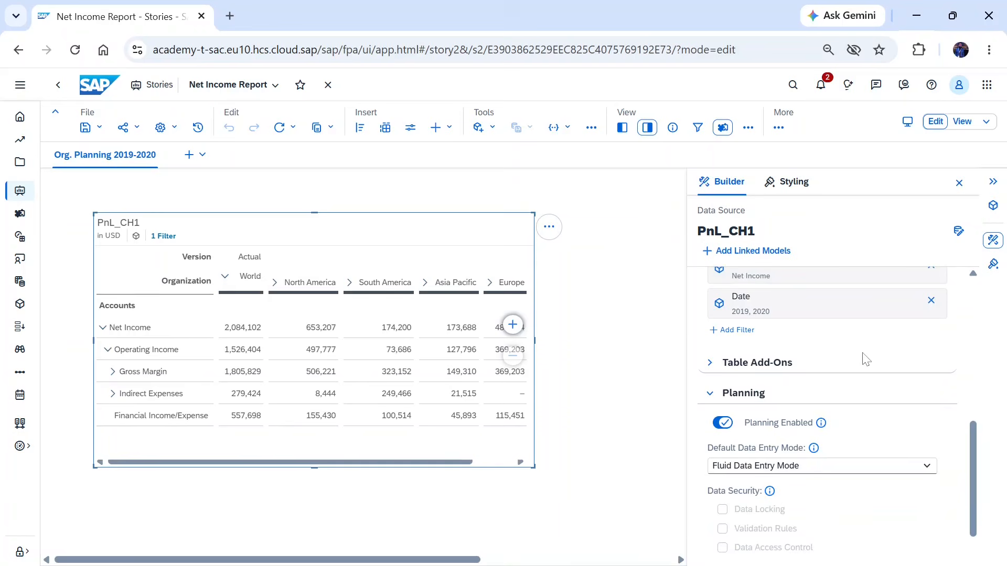
{"action": "scroll", "coordinate": [862, 358], "scroll_direction": "down", "scroll_amount": 2}
{"action": "scroll", "coordinate": [862, 359], "scroll_direction": "down", "scroll_amount": 1}
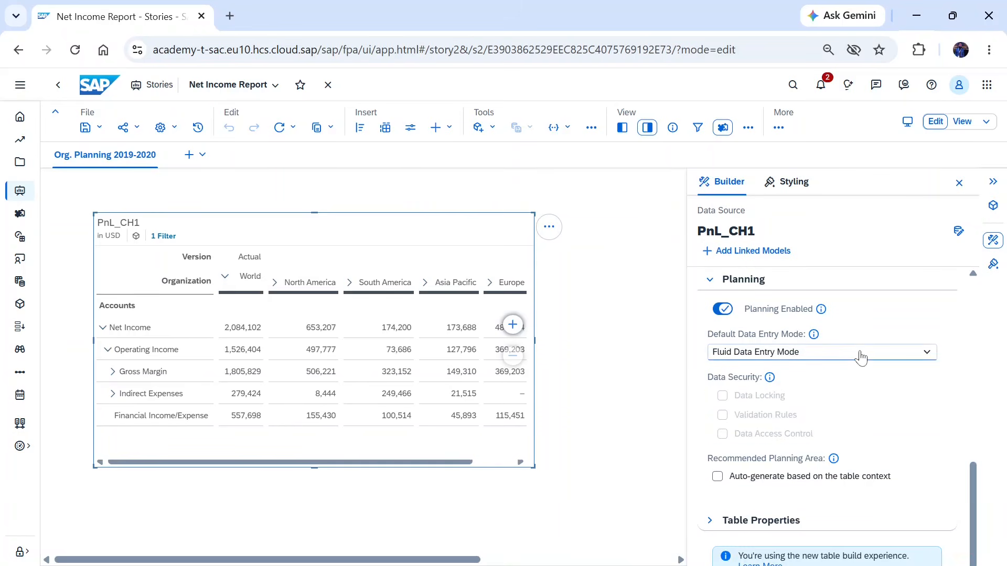
{"action": "left_click", "coordinate": [709, 521]}
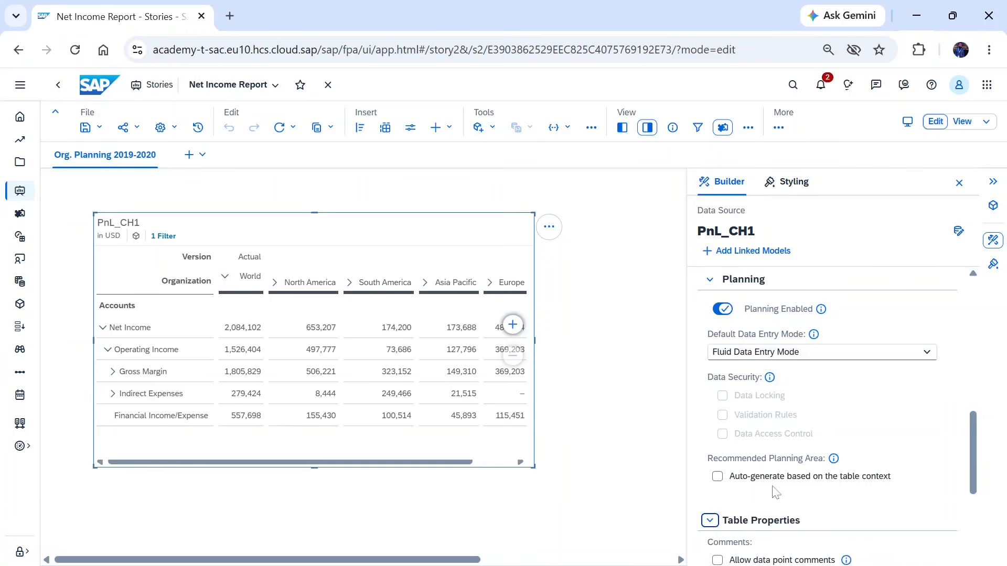
{"action": "scroll", "coordinate": [774, 493], "scroll_direction": "down", "scroll_amount": 3}
{"action": "scroll", "coordinate": [774, 493], "scroll_direction": "down", "scroll_amount": 2}
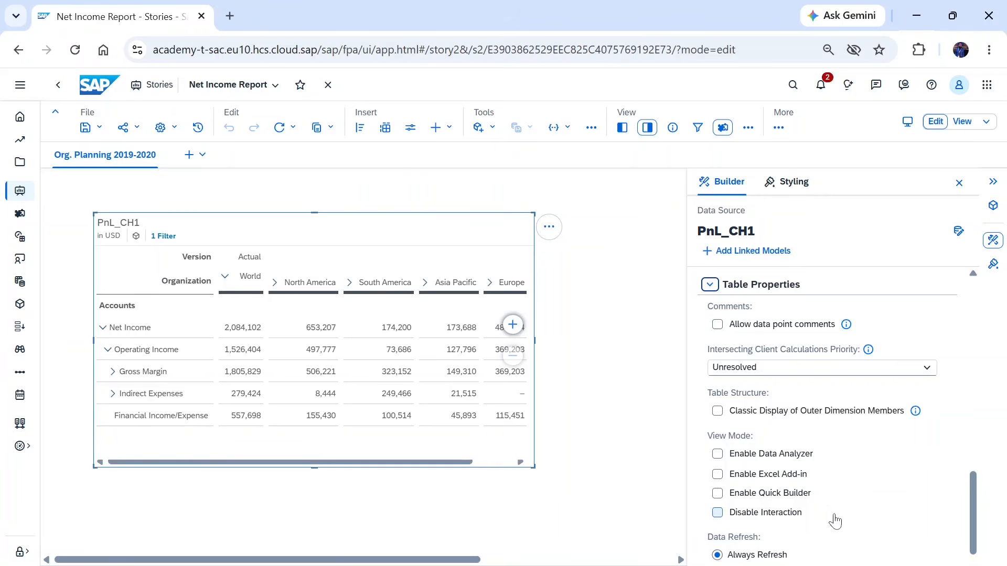
{"action": "left_click", "coordinate": [718, 456]}
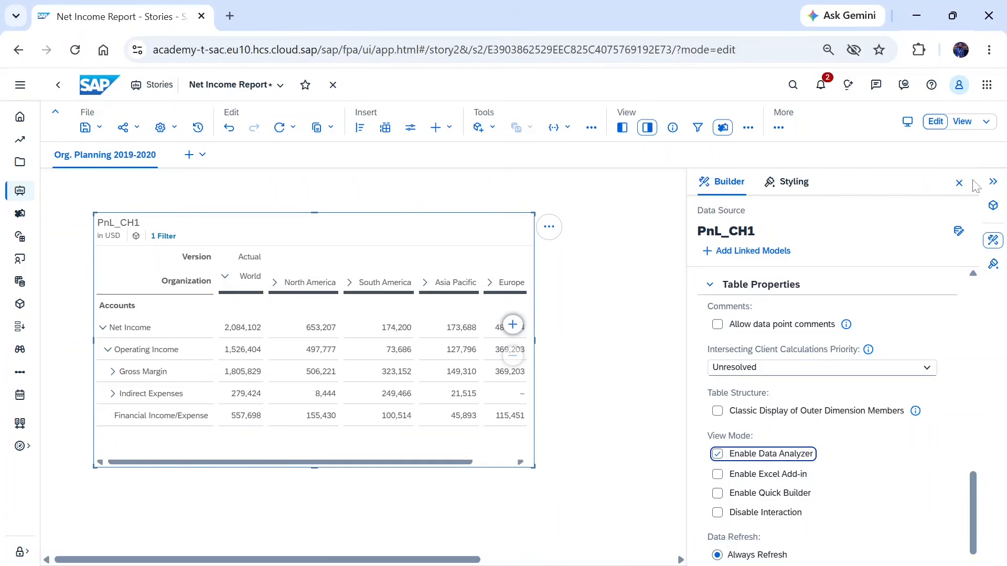
{"action": "left_click", "coordinate": [992, 184]}
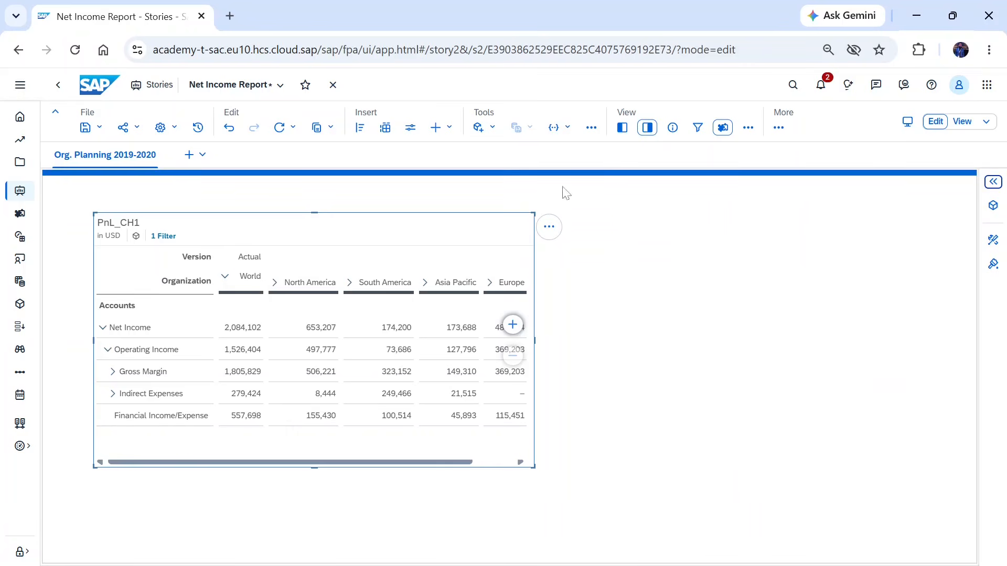
- Open the table in Data Analyzer in a new tab from the table's options menu
{"action": "left_click", "coordinate": [549, 227]}
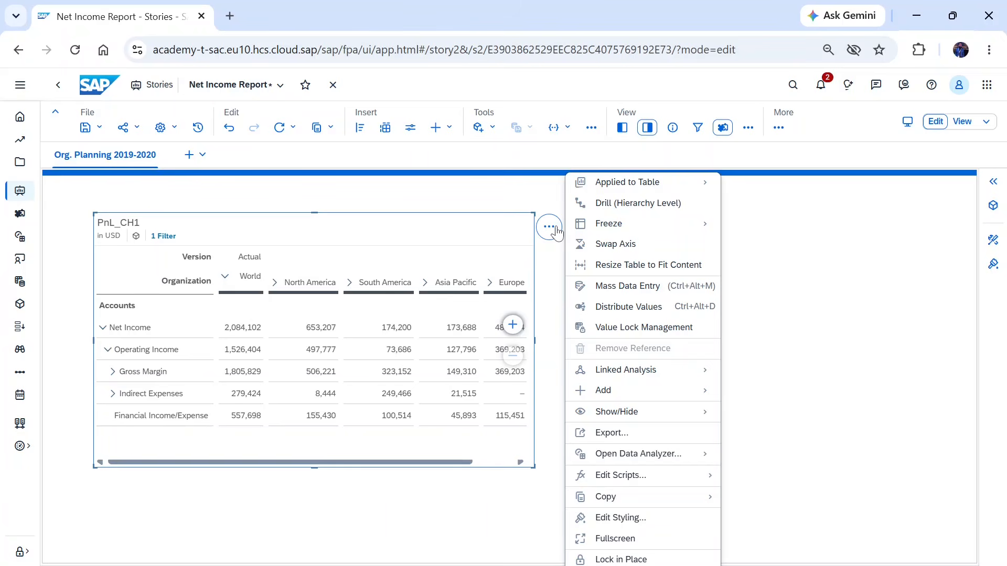
{"action": "mouse_move", "coordinate": [607, 223]}
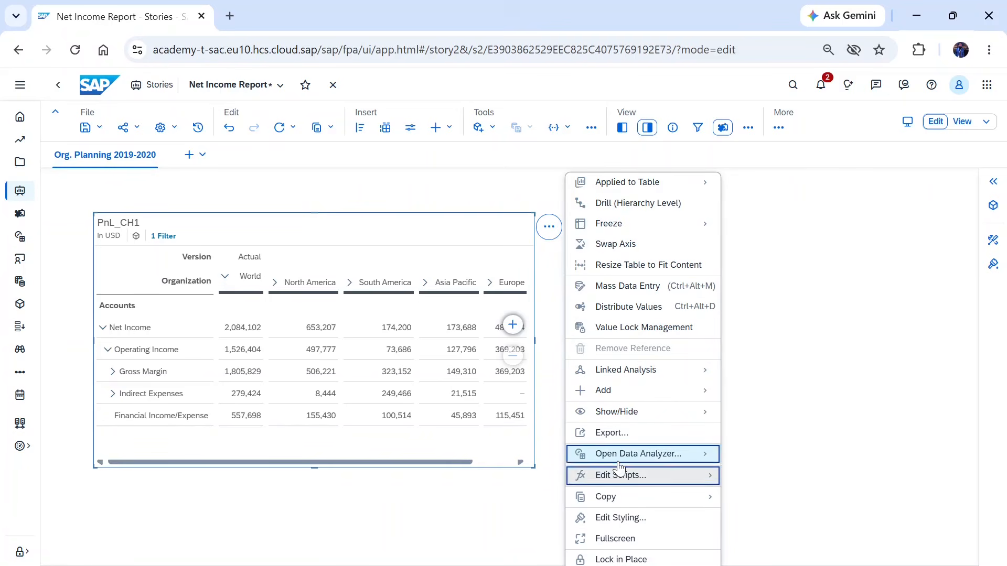
{"action": "mouse_move", "coordinate": [620, 461]}
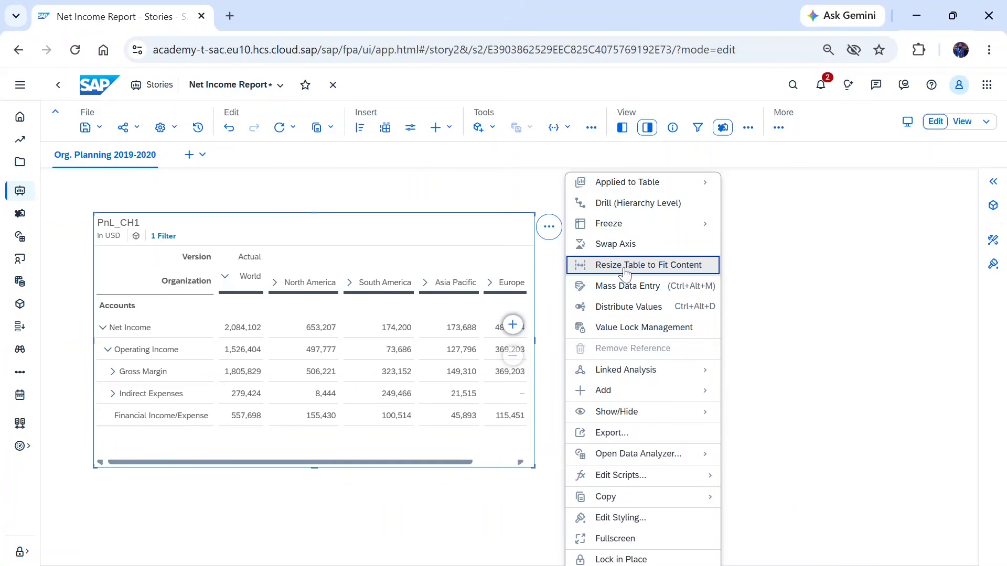
{"action": "mouse_move", "coordinate": [650, 179]}
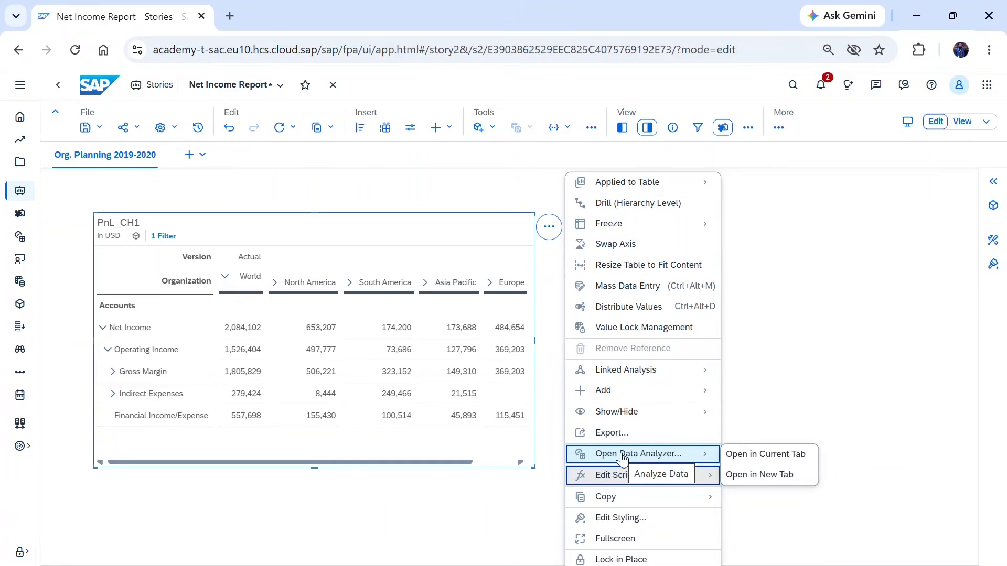
{"action": "left_click", "coordinate": [758, 476]}
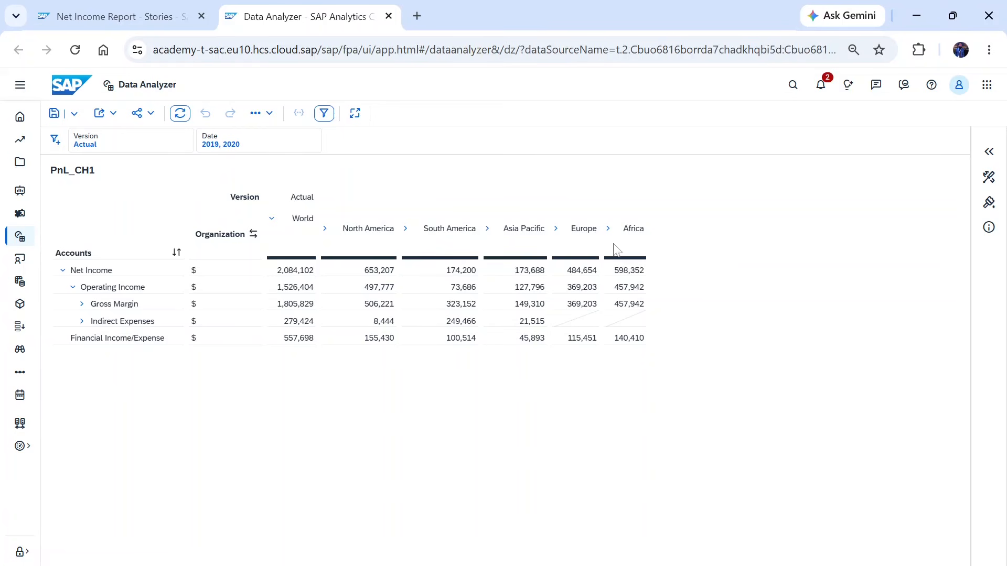
- Select the Asia Pacific column and open the Builder panel with the available objects
{"action": "left_click", "coordinate": [493, 192]}
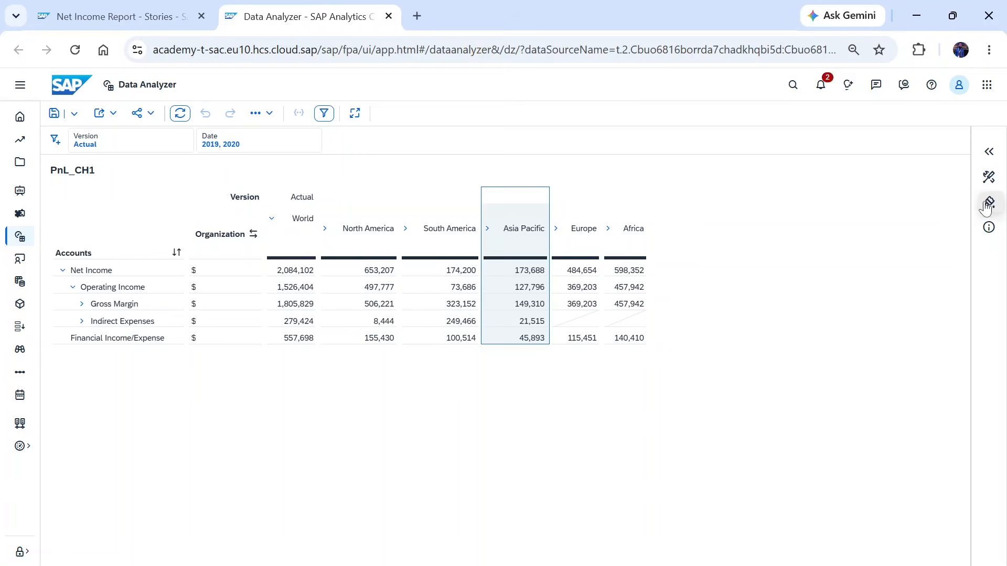
{"action": "left_click", "coordinate": [990, 181]}
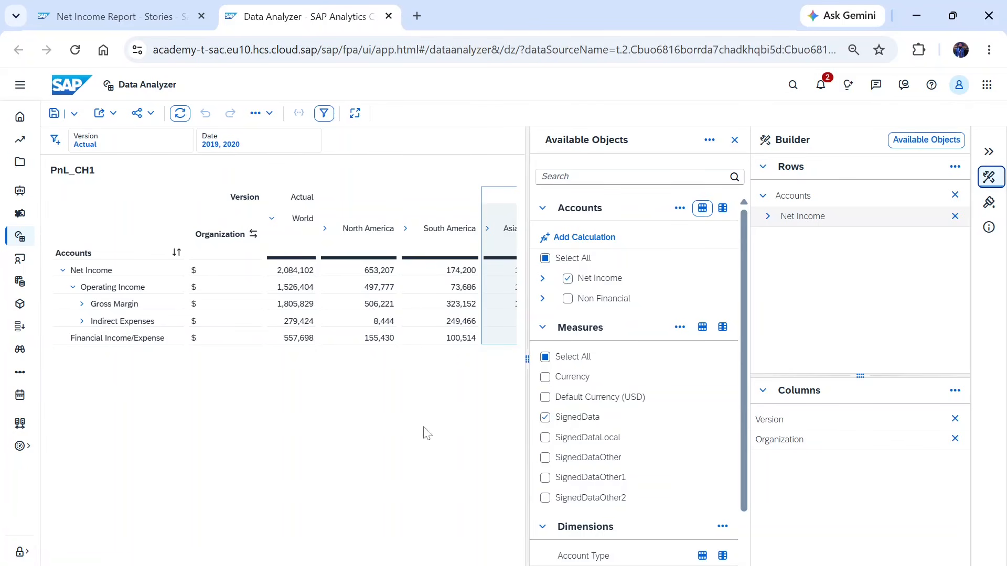
{"action": "left_click", "coordinate": [989, 152]}
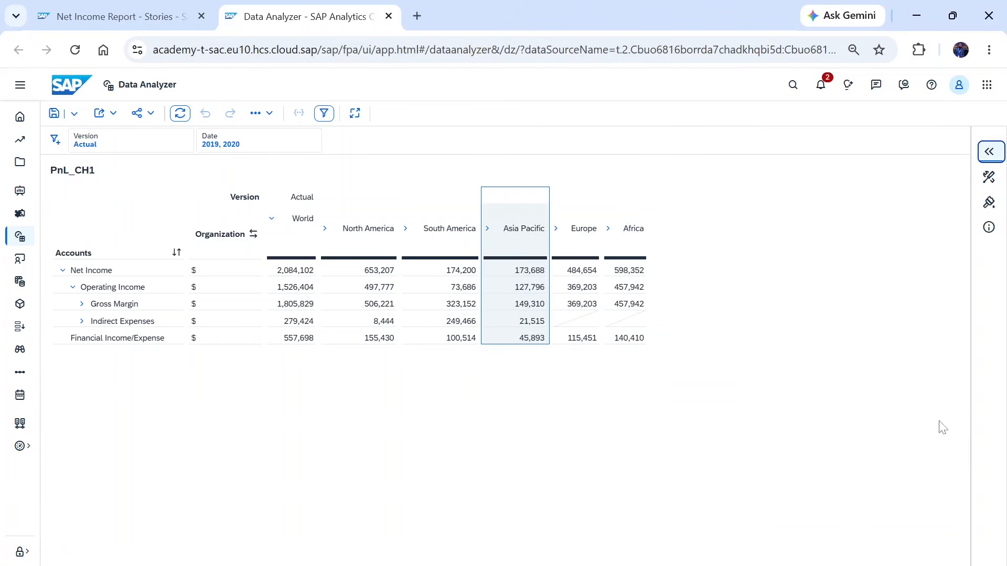
{"action": "left_click", "coordinate": [990, 152]}
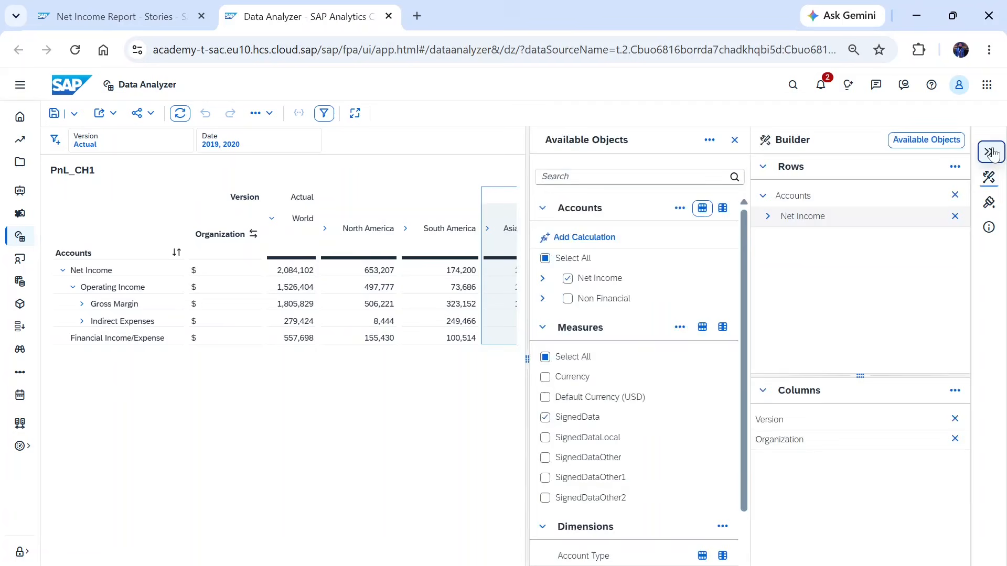
{"action": "left_click", "coordinate": [992, 205]}
{"action": "left_click", "coordinate": [991, 203]}
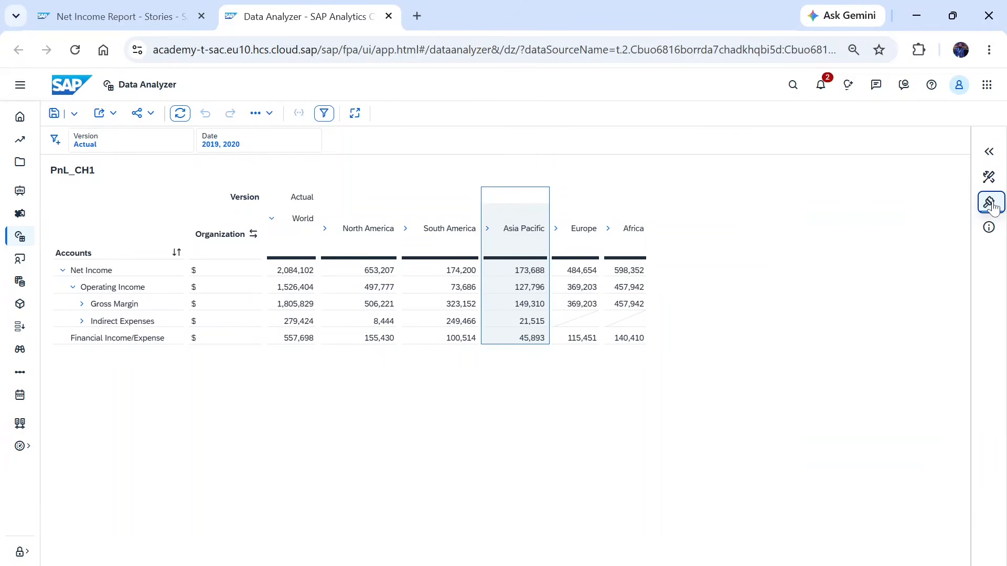
{"action": "left_click", "coordinate": [990, 179]}
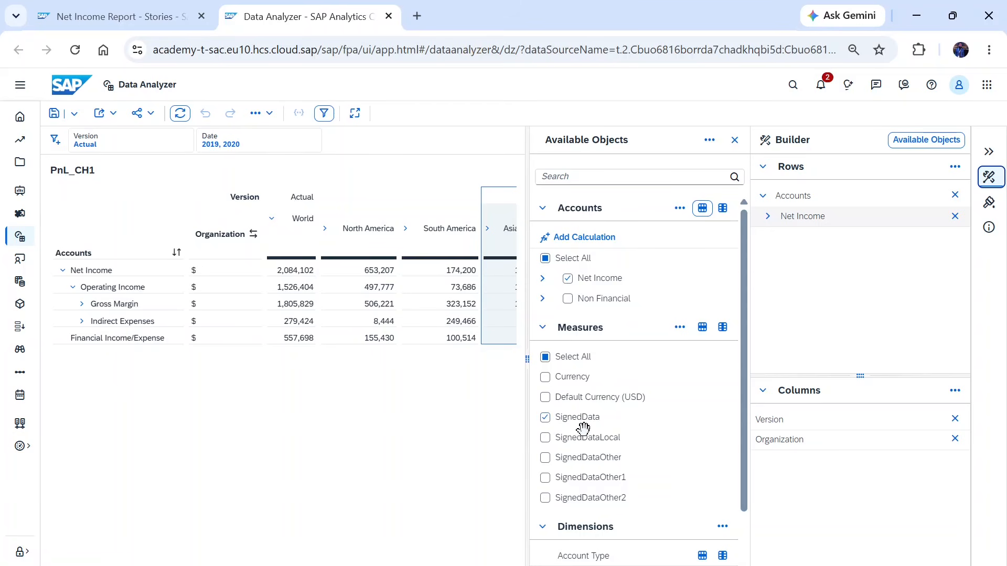
- Uncheck and recheck the SignedData measure in the available objects
{"action": "left_click", "coordinate": [545, 418]}
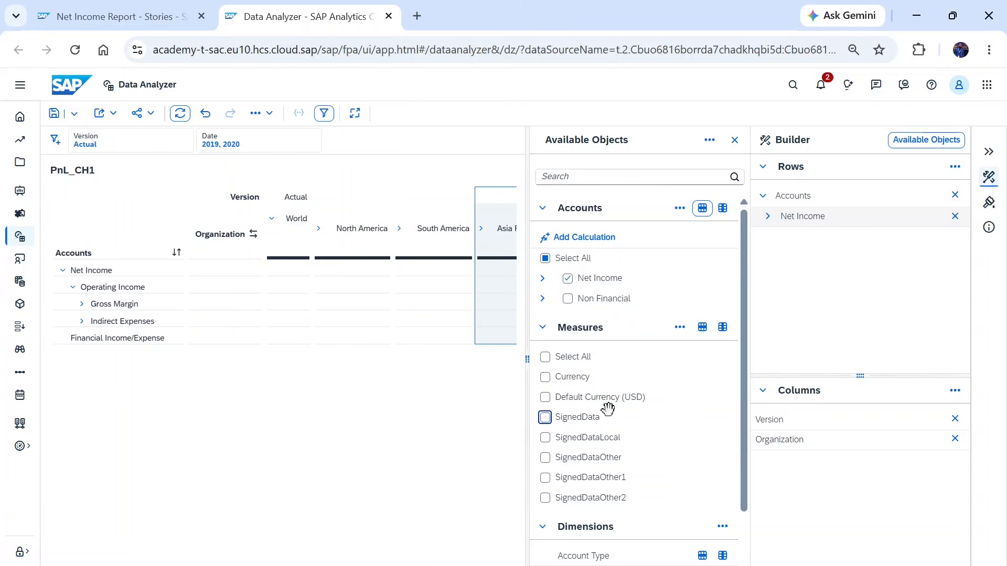
{"action": "left_click", "coordinate": [545, 418]}
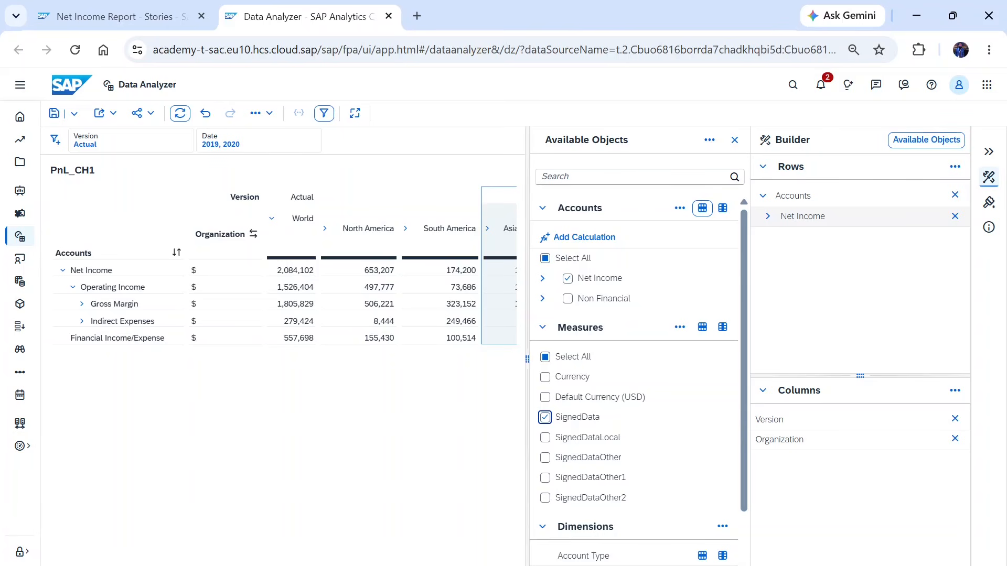
{"action": "scroll", "coordinate": [283, 265], "scroll_direction": "right", "scroll_amount": 3}
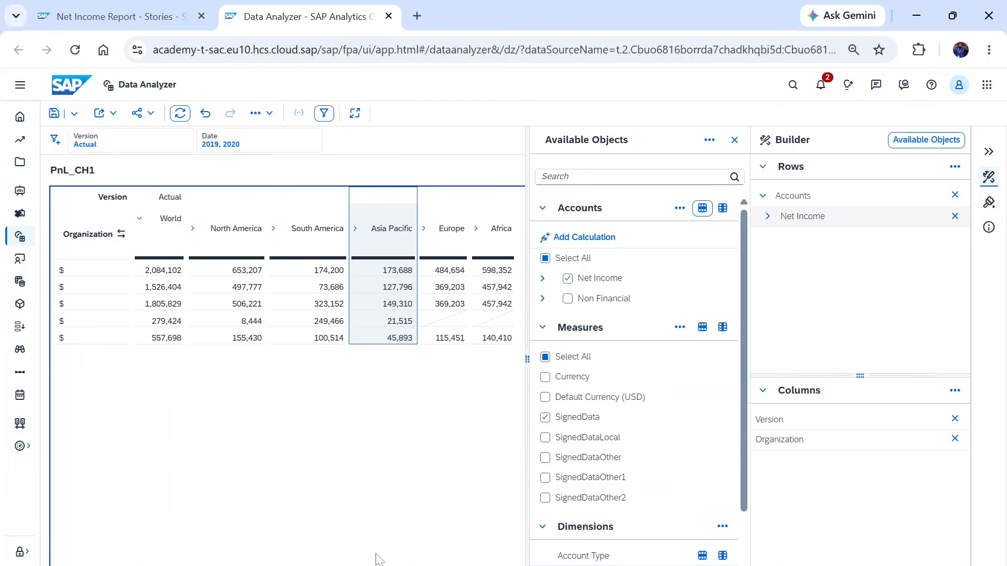
{"action": "scroll", "coordinate": [223, 560], "scroll_direction": "left", "scroll_amount": 3}
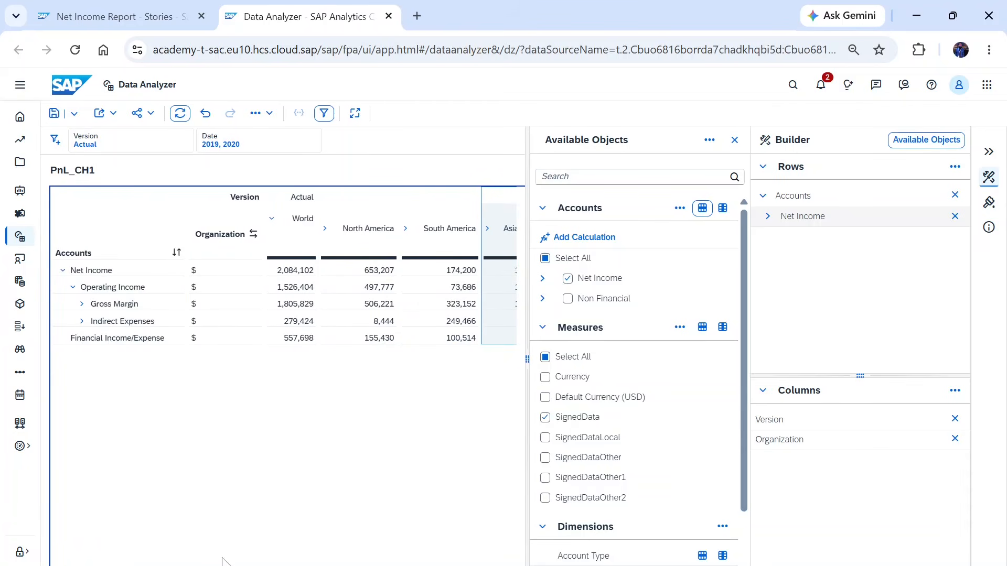
{"action": "scroll", "coordinate": [287, 265], "scroll_direction": "right", "scroll_amount": 3}
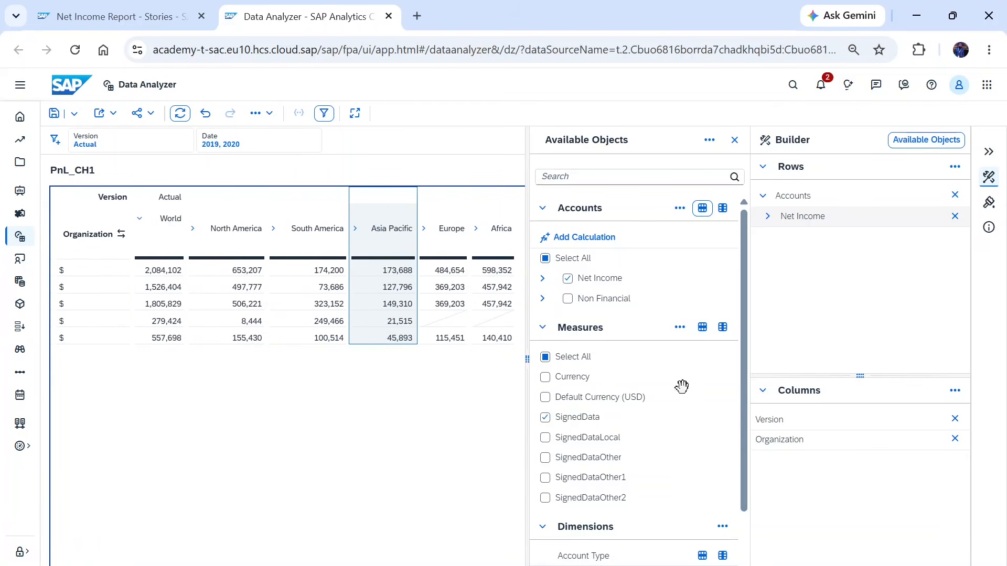
- Add the Account Type dimension to the table's columns
{"action": "scroll", "coordinate": [613, 450], "scroll_direction": "down", "scroll_amount": 2}
{"action": "scroll", "coordinate": [612, 450], "scroll_direction": "down", "scroll_amount": 1}
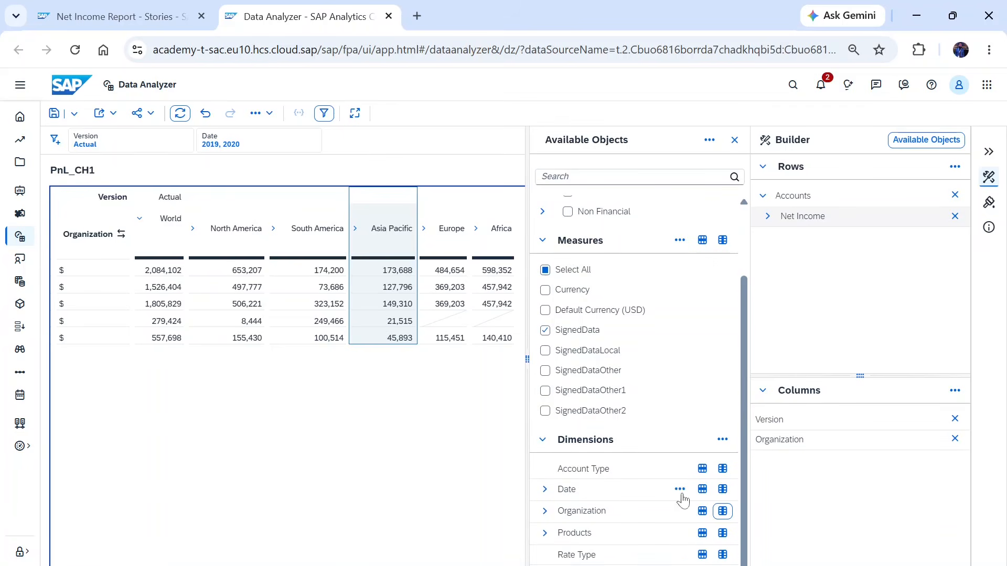
{"action": "left_click", "coordinate": [723, 469]}
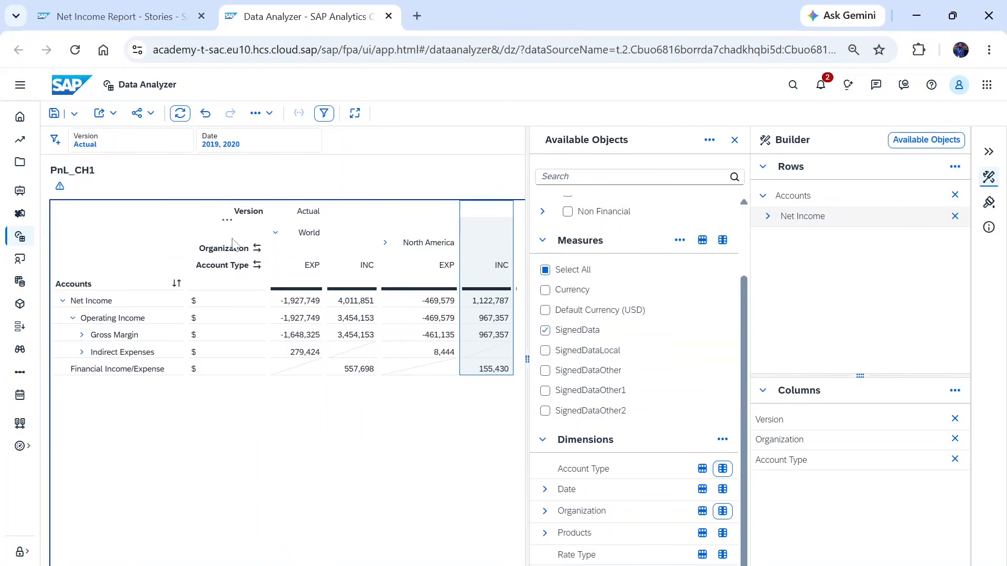
{"action": "left_click", "coordinate": [722, 471]}
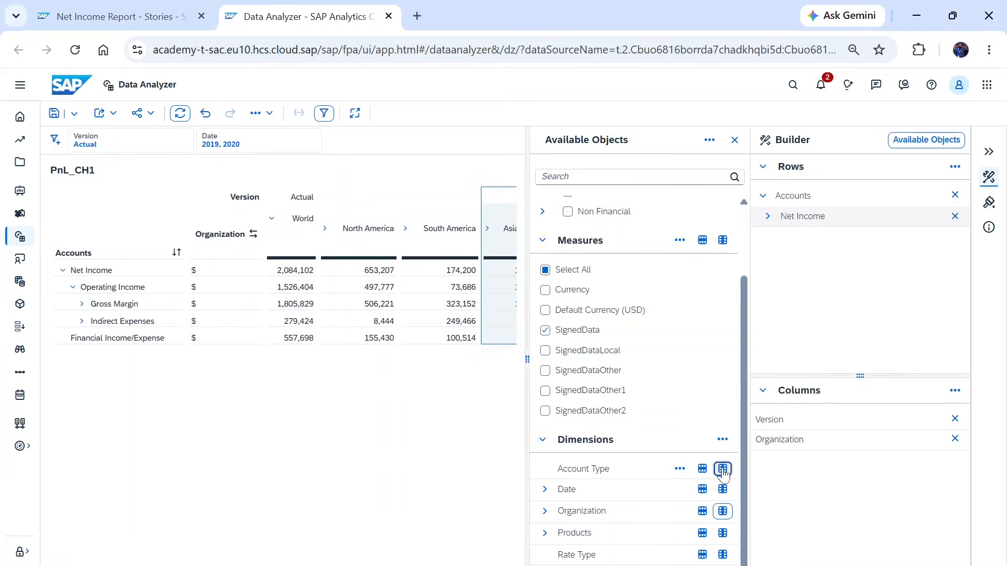
{"action": "left_click", "coordinate": [722, 470]}
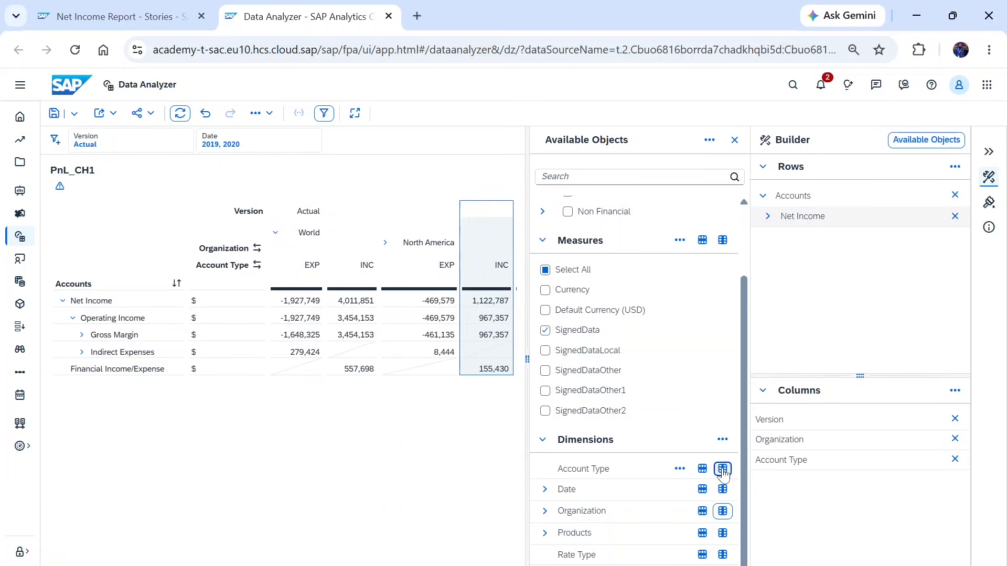
- Open the Account Type dimension's options menu and review its sort options
{"action": "left_click", "coordinate": [680, 469]}
{"action": "mouse_move", "coordinate": [708, 388]}
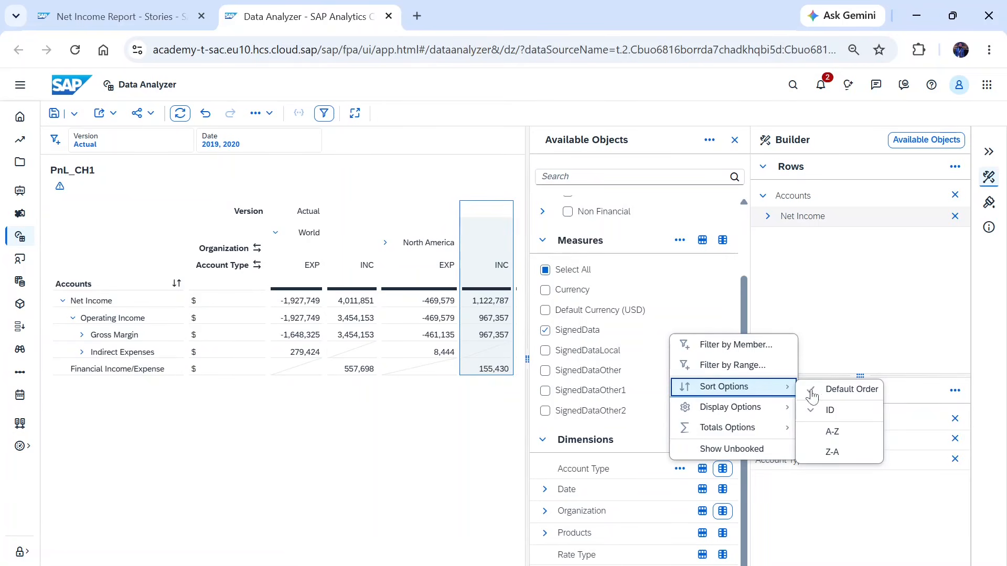
{"action": "left_click", "coordinate": [457, 457]}
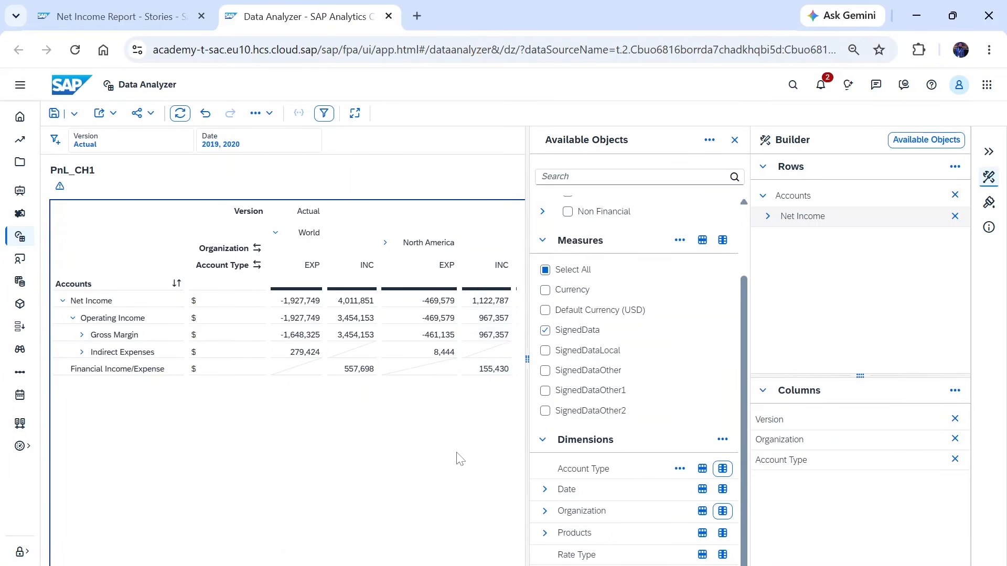
- Move the Account Type dimension to the rows and expand the Gross Margin account
{"action": "left_click", "coordinate": [702, 469]}
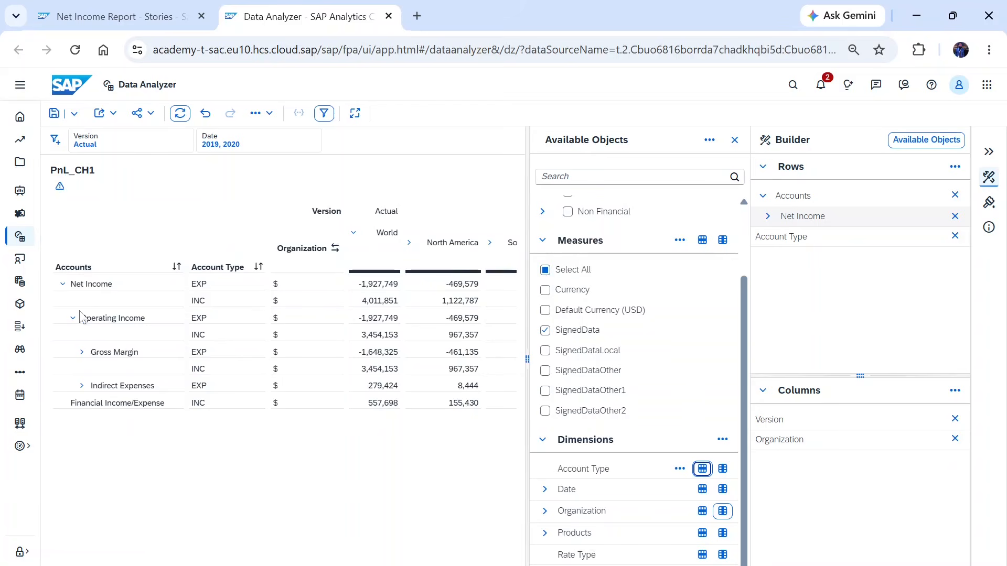
{"action": "left_click", "coordinate": [82, 356]}
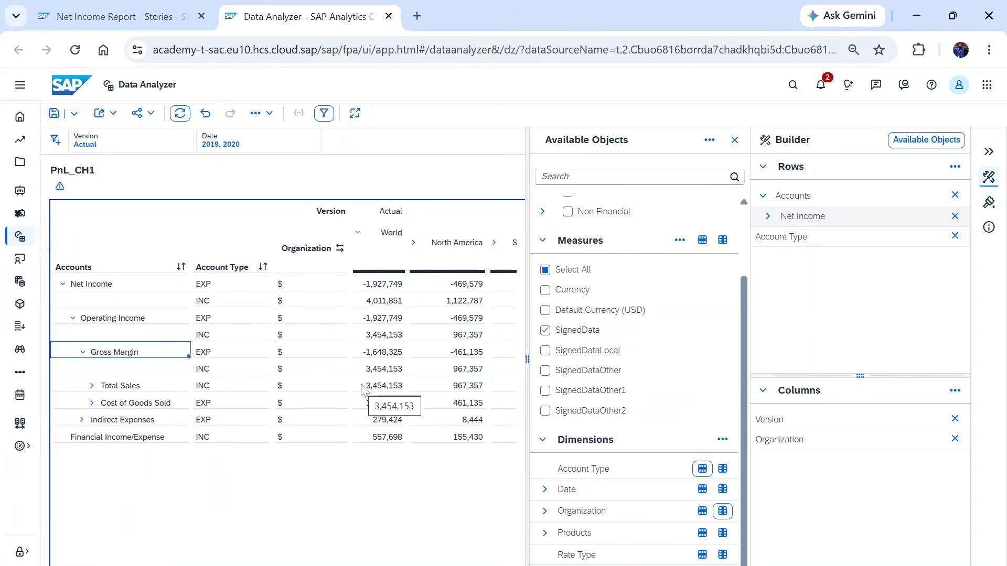
- Move Account Type back to the columns and move the Version dimension from columns to rows
{"action": "left_click", "coordinate": [722, 469]}
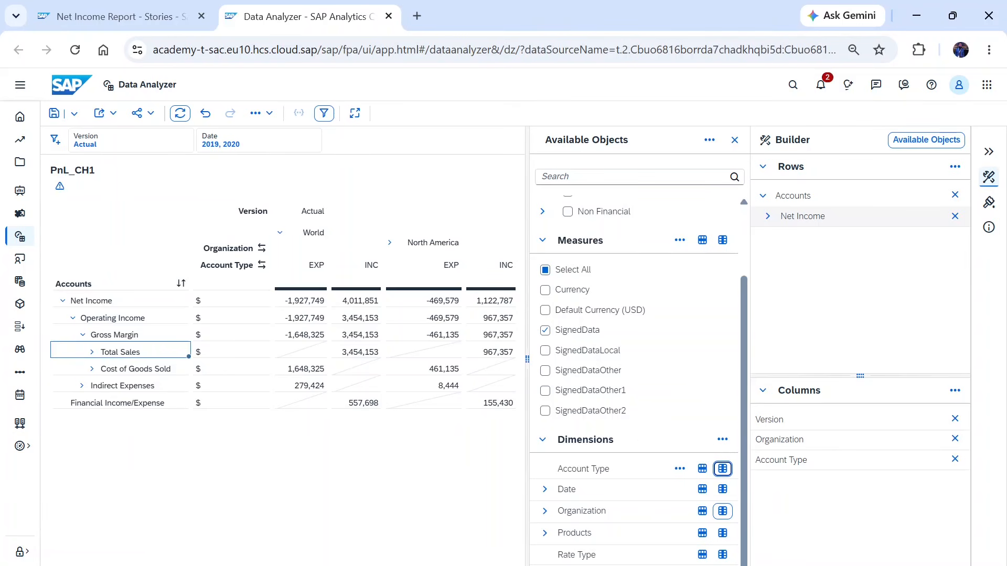
{"action": "left_click_drag", "start_coordinate": [769, 420], "coordinate": [787, 237]}
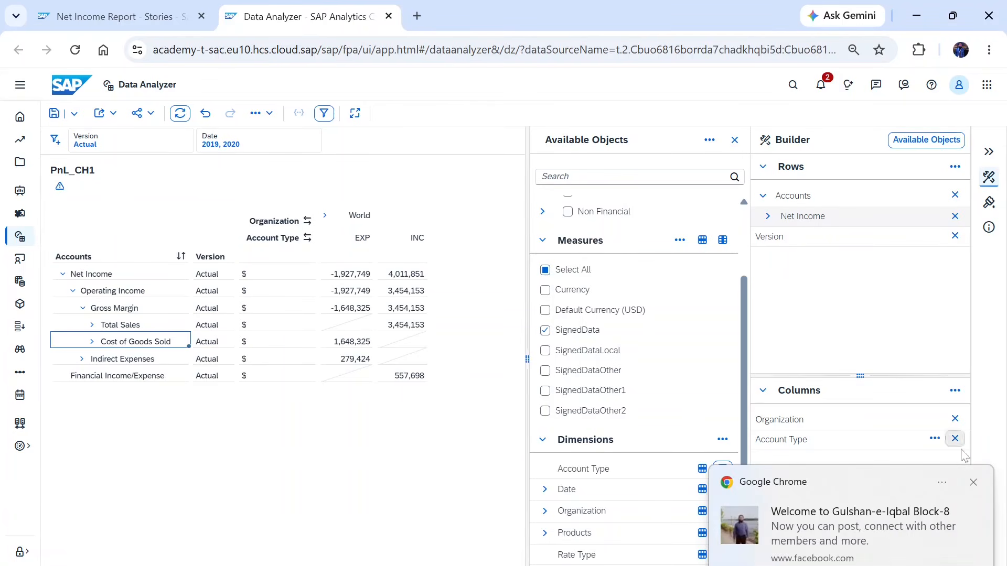
{"action": "left_click", "coordinate": [974, 483]}
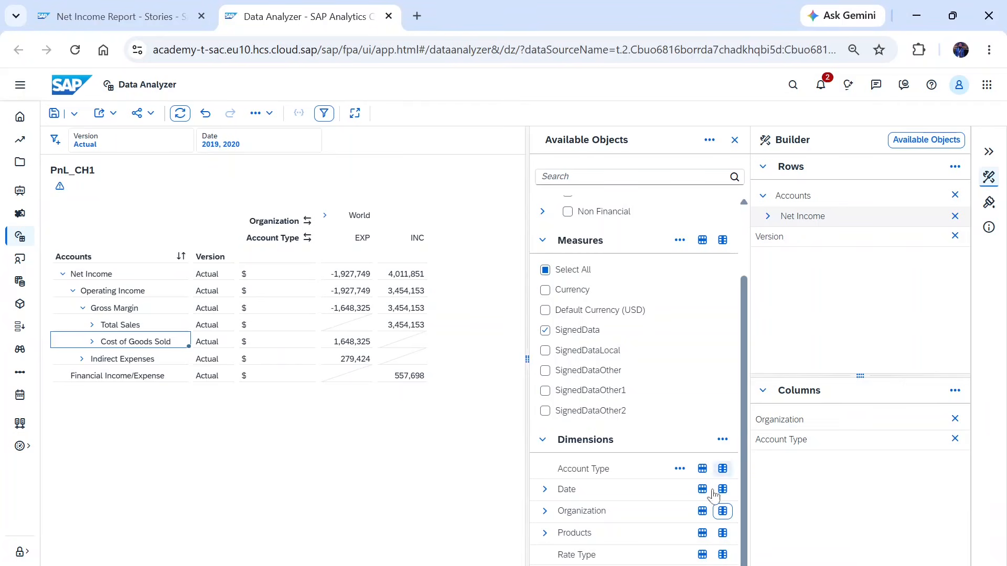
- Move the Version dimension from the rows to the columns and move Organization to the rows
{"action": "left_click_drag", "start_coordinate": [770, 237], "coordinate": [781, 460]}
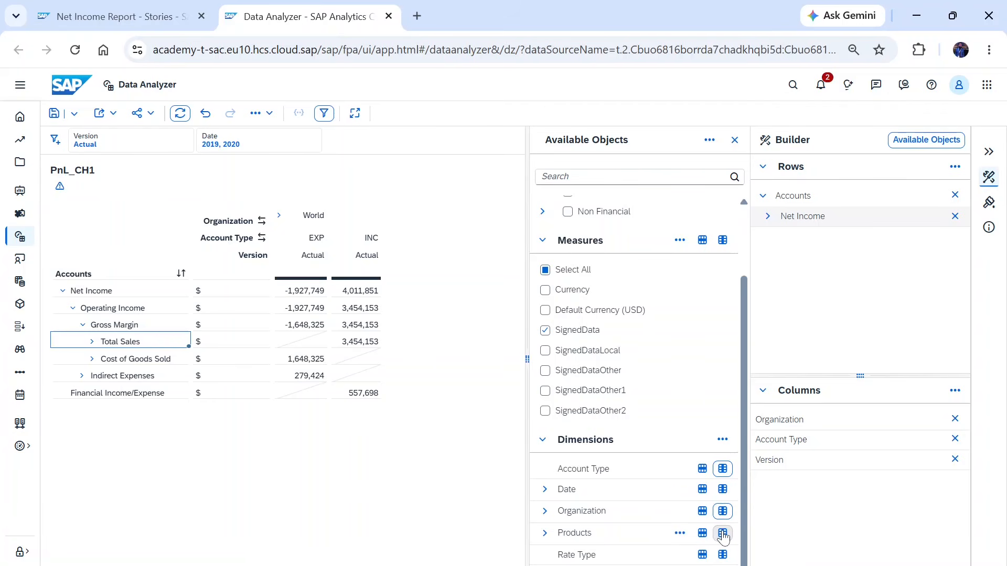
{"action": "left_click", "coordinate": [707, 511]}
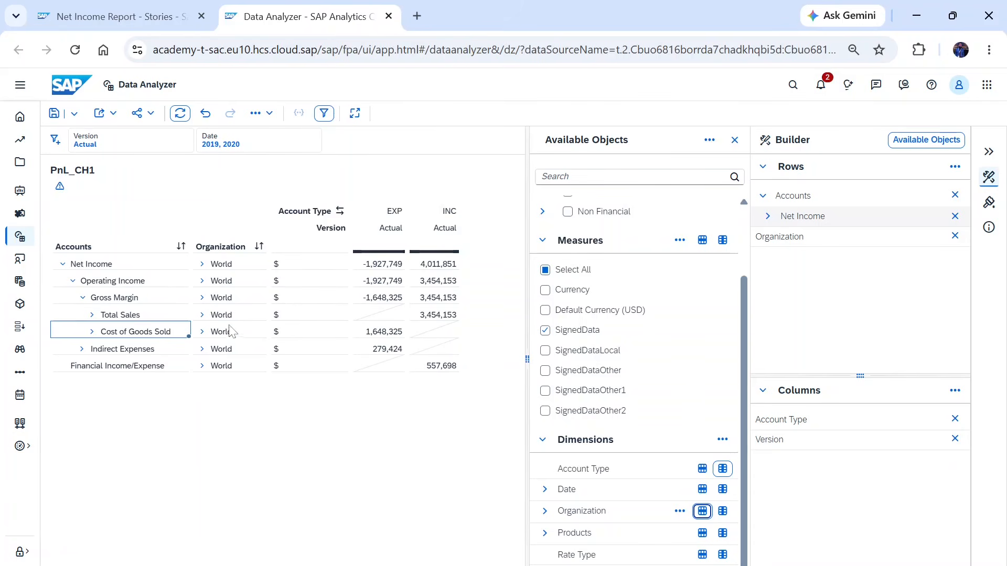
- Expand the World organization into its regions and add the Date dimension to the columns
{"action": "left_click", "coordinate": [200, 265]}
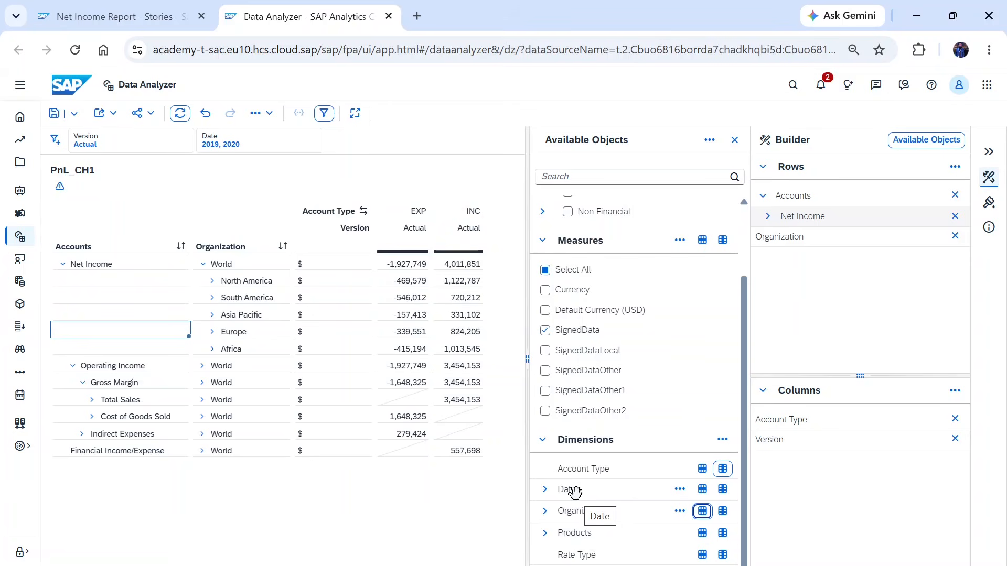
{"action": "left_click", "coordinate": [722, 490]}
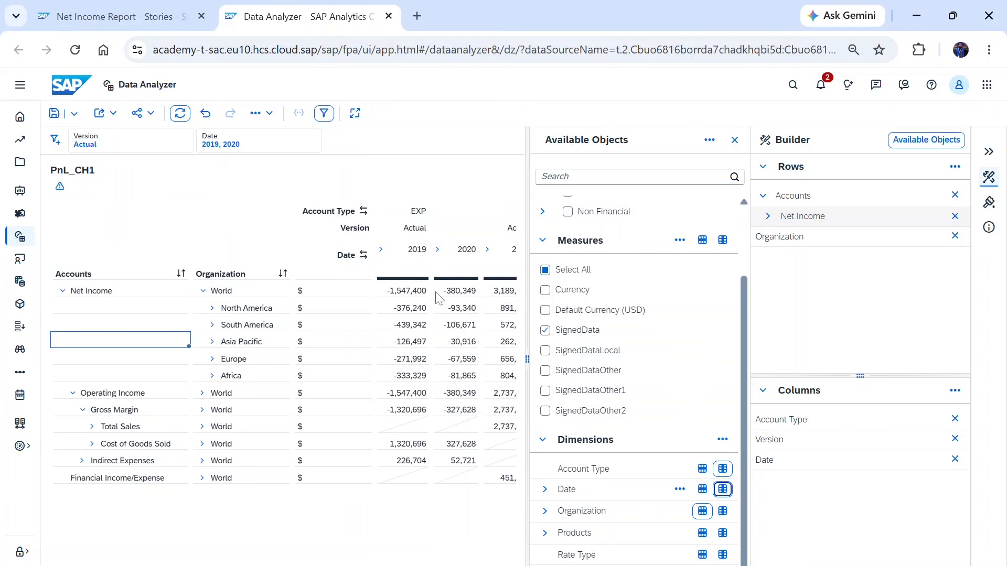
- Drill 2019 down into quarters and Q1 into months, then collapse 2019 again
{"action": "left_click", "coordinate": [438, 249]}
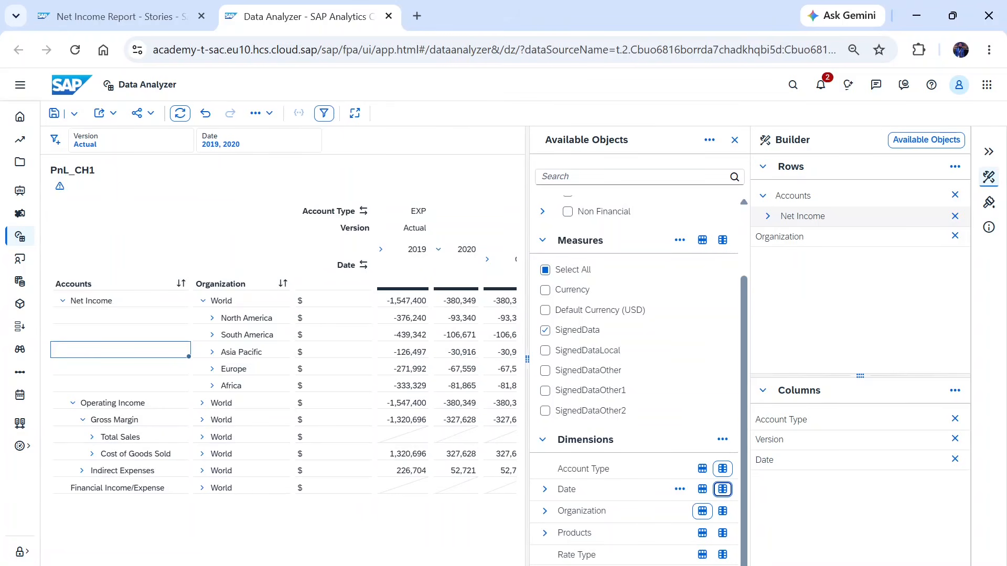
{"action": "scroll", "coordinate": [283, 346], "scroll_direction": "right", "scroll_amount": 3}
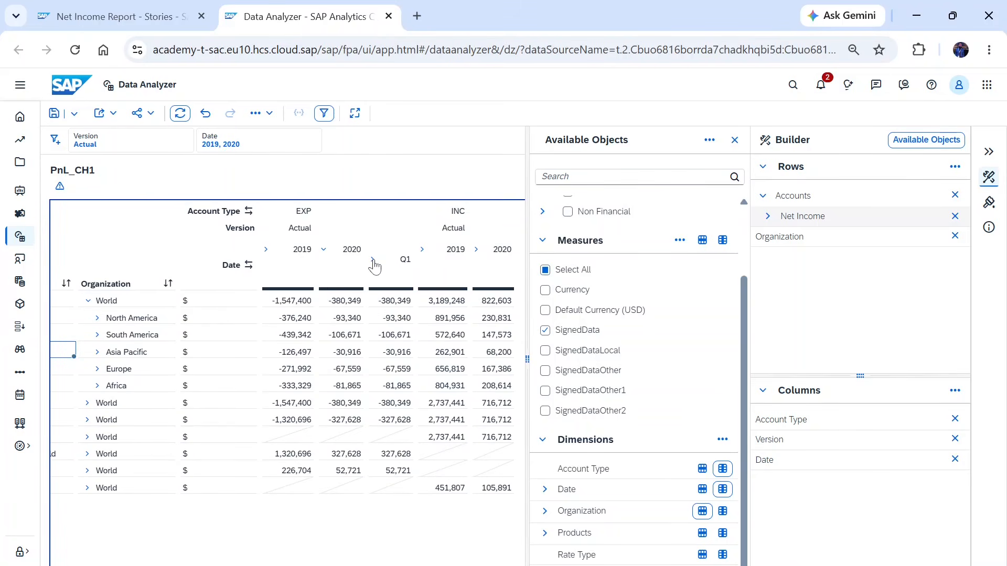
{"action": "left_click", "coordinate": [374, 263]}
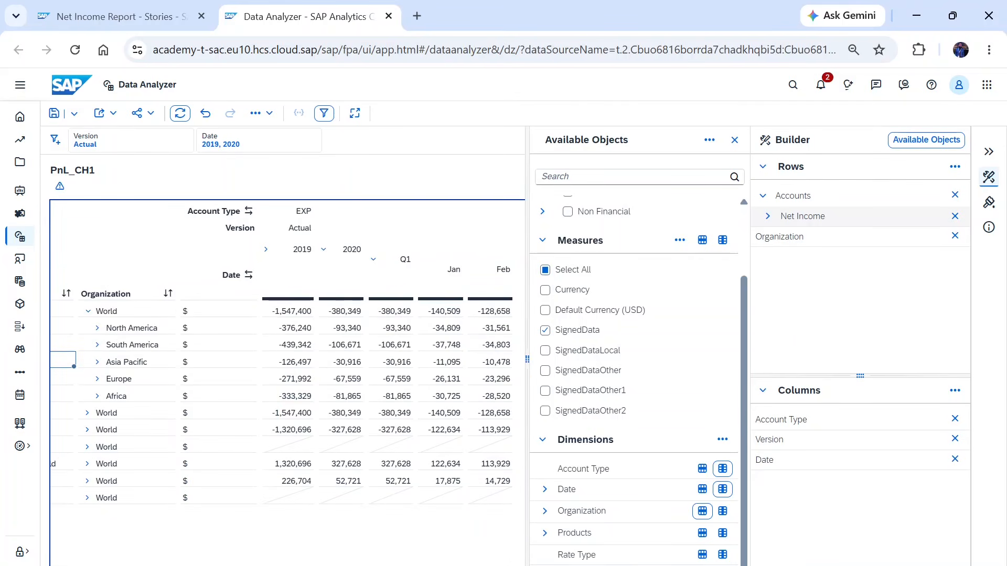
{"action": "scroll", "coordinate": [283, 352], "scroll_direction": "right", "scroll_amount": 3}
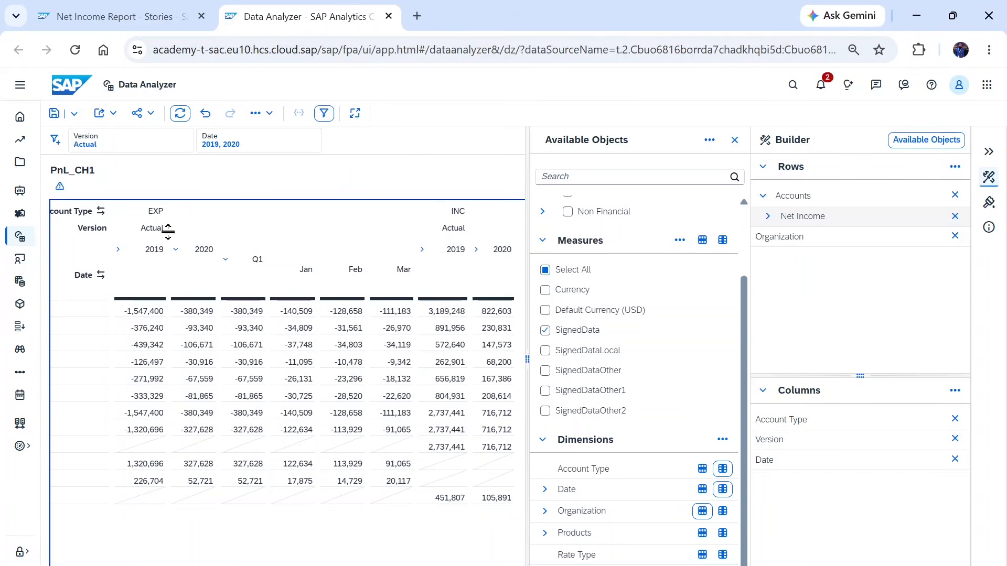
{"action": "left_click", "coordinate": [176, 250]}
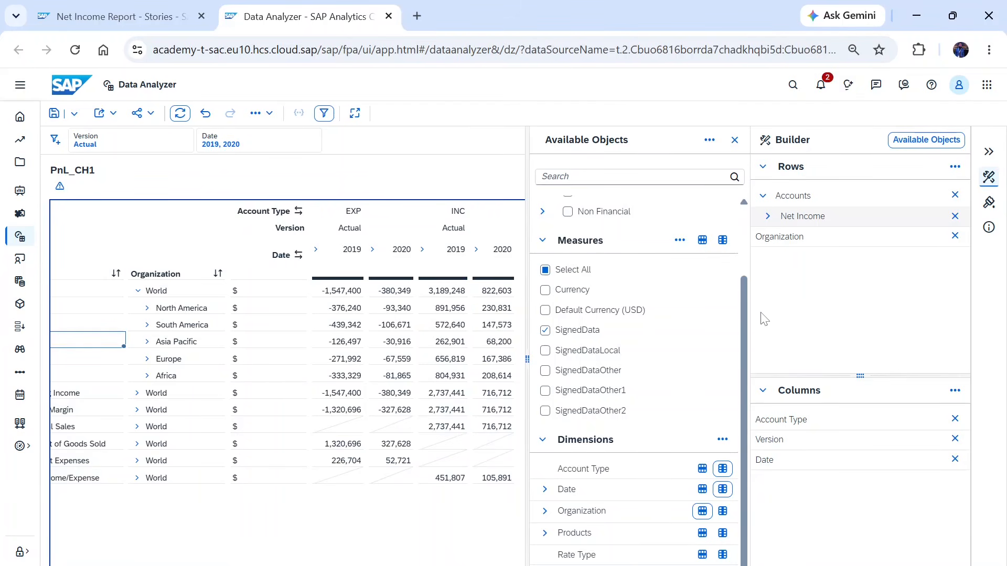
{"action": "scroll", "coordinate": [466, 487], "scroll_direction": "left", "scroll_amount": 3}
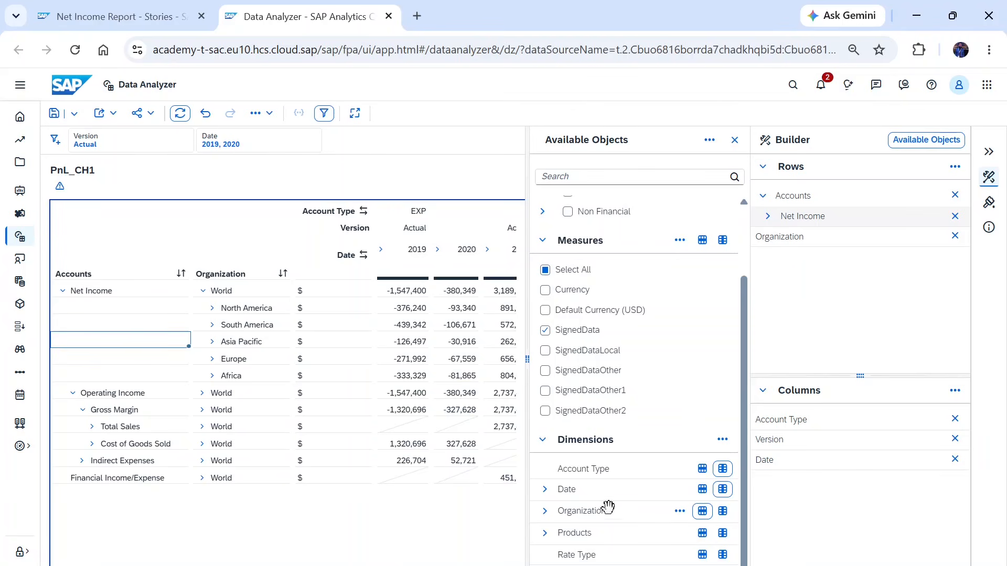
- Add the Products dimension to the rows and scroll through the product breakdown per region
{"action": "left_click", "coordinate": [703, 533]}
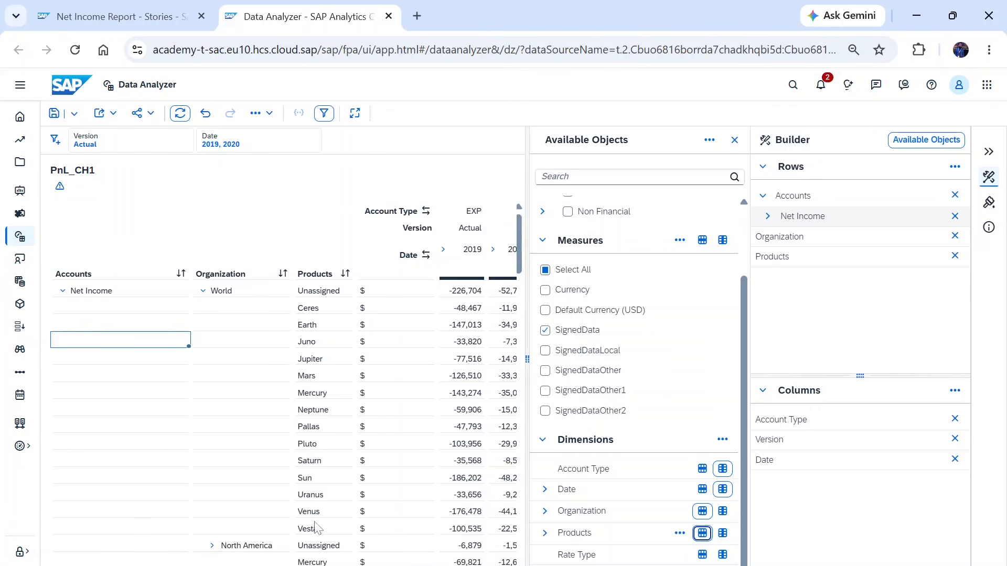
{"action": "scroll", "coordinate": [319, 360], "scroll_direction": "down", "scroll_amount": 3}
{"action": "scroll", "coordinate": [320, 359], "scroll_direction": "up", "scroll_amount": 3}
{"action": "scroll", "coordinate": [267, 338], "scroll_direction": "down", "scroll_amount": 2}
{"action": "scroll", "coordinate": [269, 346], "scroll_direction": "down", "scroll_amount": 2}
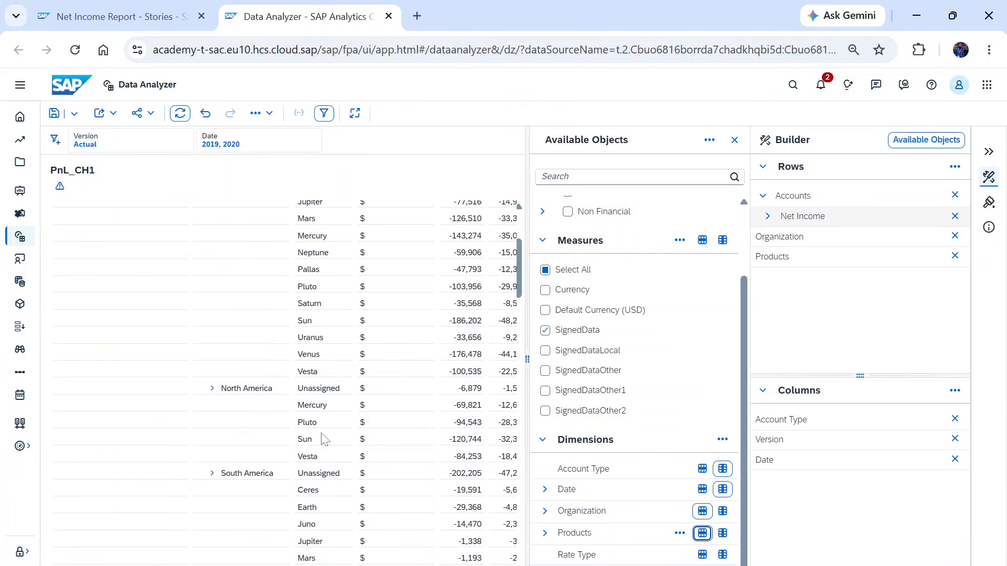
{"action": "scroll", "coordinate": [321, 438], "scroll_direction": "down", "scroll_amount": 3}
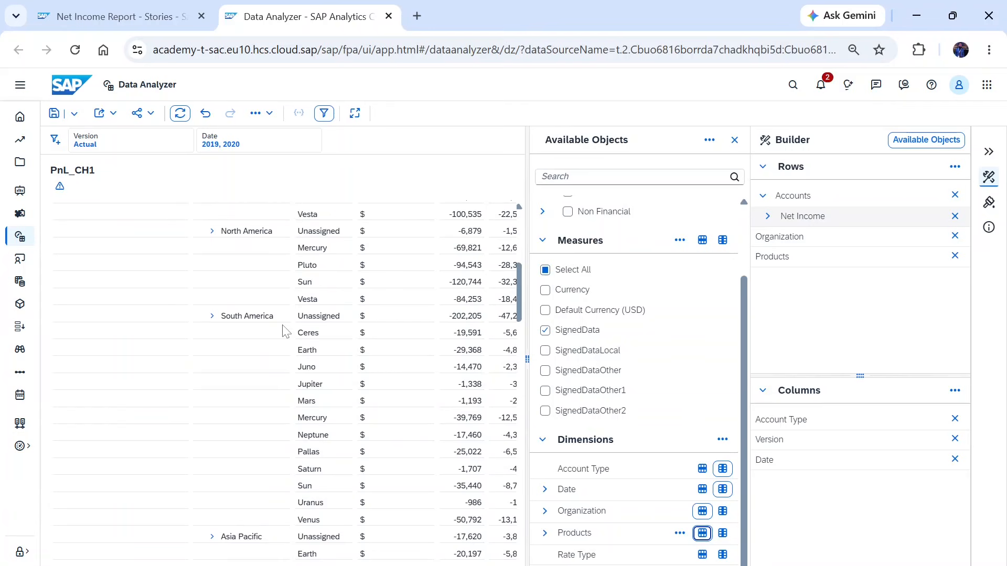
{"action": "scroll", "coordinate": [300, 506], "scroll_direction": "down", "scroll_amount": 2}
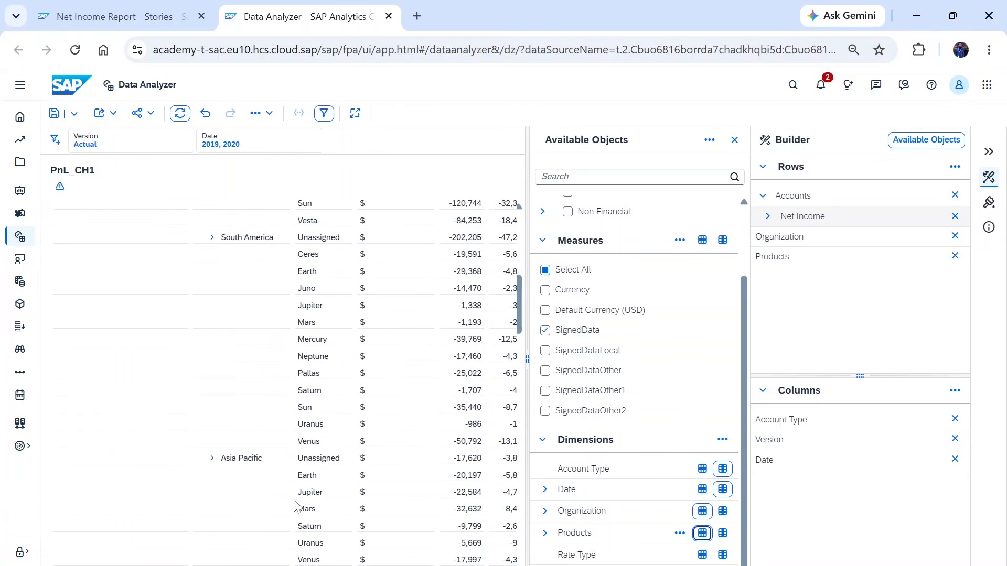
{"action": "scroll", "coordinate": [310, 465], "scroll_direction": "down", "scroll_amount": 3}
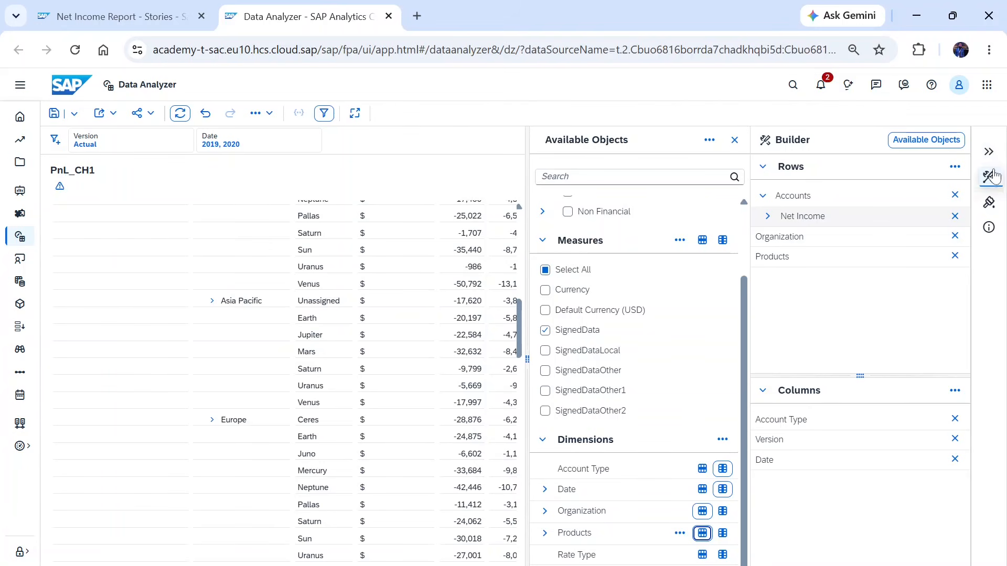
- Remove the Organization dimension from the rows
{"action": "left_click", "coordinate": [989, 152]}
{"action": "left_click", "coordinate": [989, 153]}
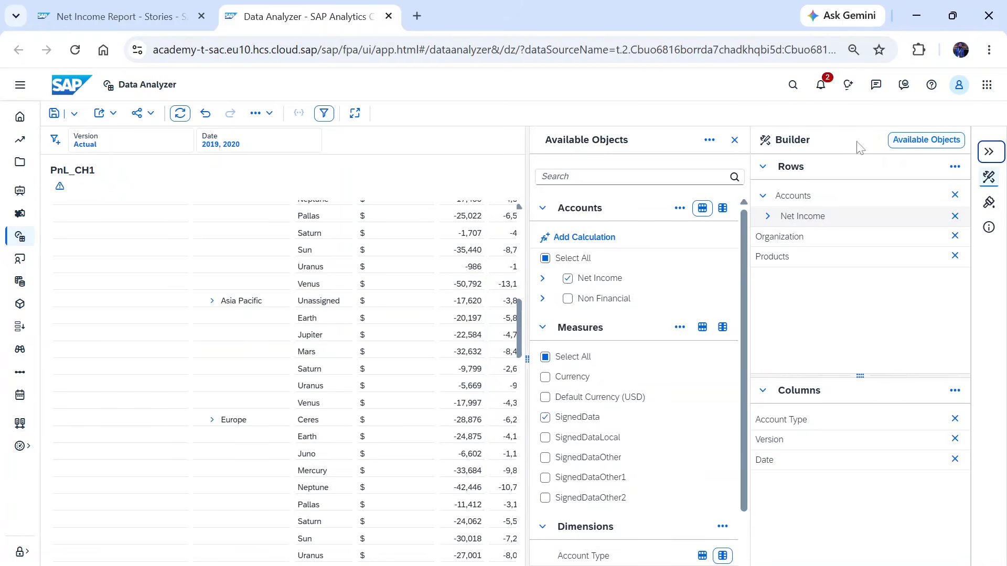
{"action": "left_click", "coordinate": [995, 159]}
{"action": "left_click", "coordinate": [995, 158]}
{"action": "left_click", "coordinate": [956, 236]}
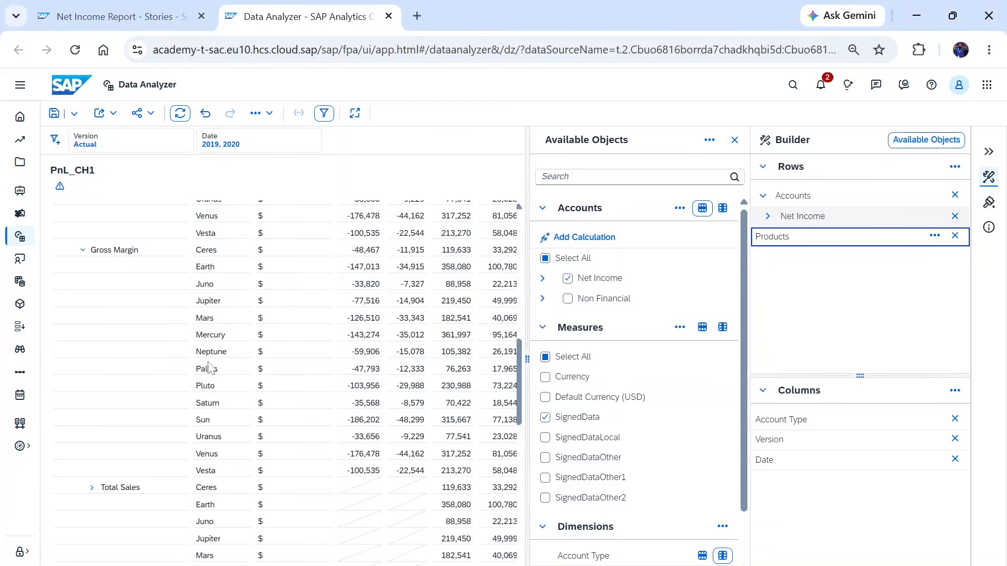
- Collapse the side panels to show the table across the full width
{"action": "scroll", "coordinate": [211, 370], "scroll_direction": "up", "scroll_amount": 5}
{"action": "scroll", "coordinate": [211, 366], "scroll_direction": "up", "scroll_amount": 6}
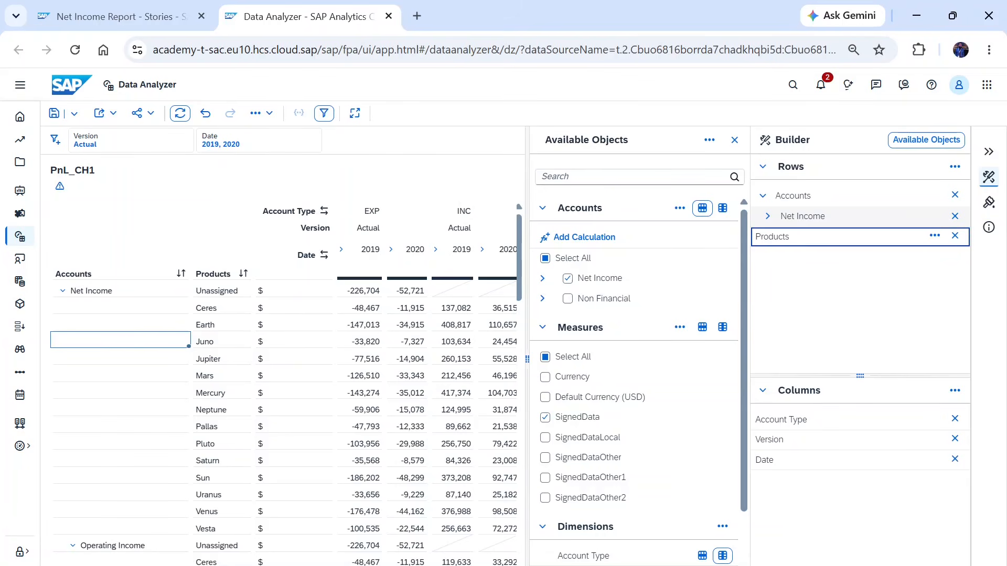
{"action": "scroll", "coordinate": [598, 323], "scroll_direction": "down", "scroll_amount": 2}
{"action": "scroll", "coordinate": [598, 323], "scroll_direction": "up", "scroll_amount": 2}
{"action": "left_click", "coordinate": [990, 154]}
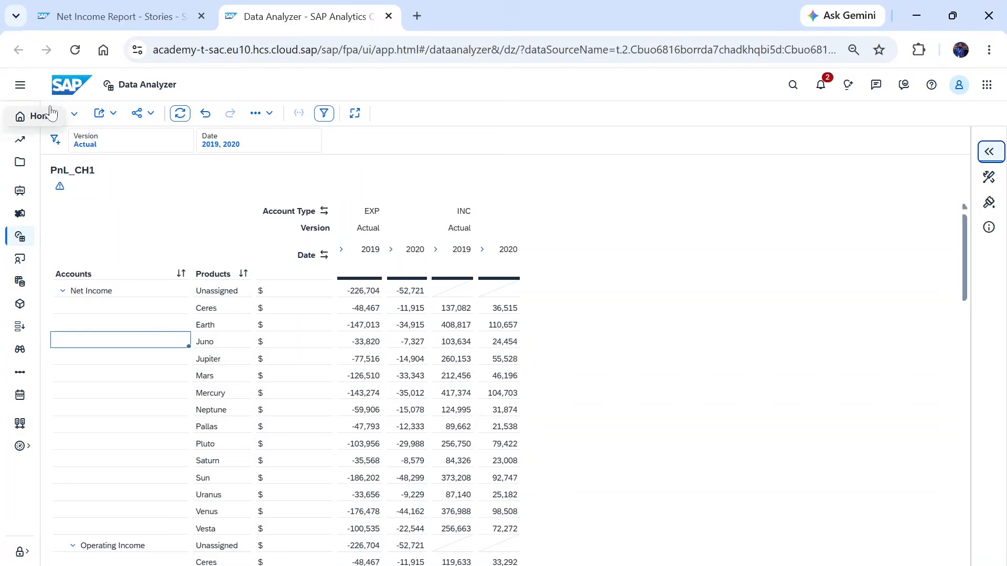
- Save the analysis as an insight named "New Insight Net Income - SK" in My Files
{"action": "left_click", "coordinate": [54, 113]}
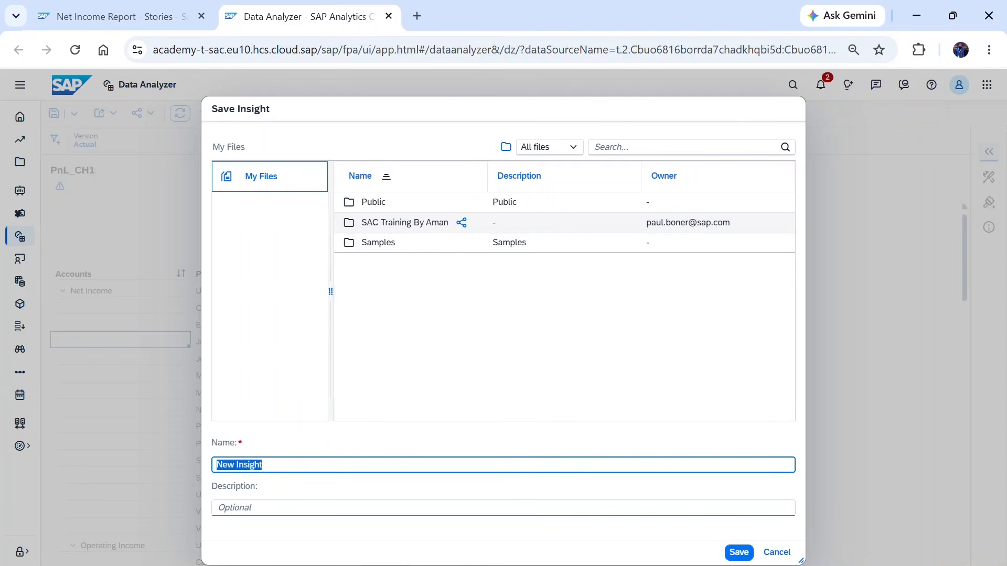
{"action": "left_click", "coordinate": [262, 465]}
{"action": "type", "text": "Net INCOME"}
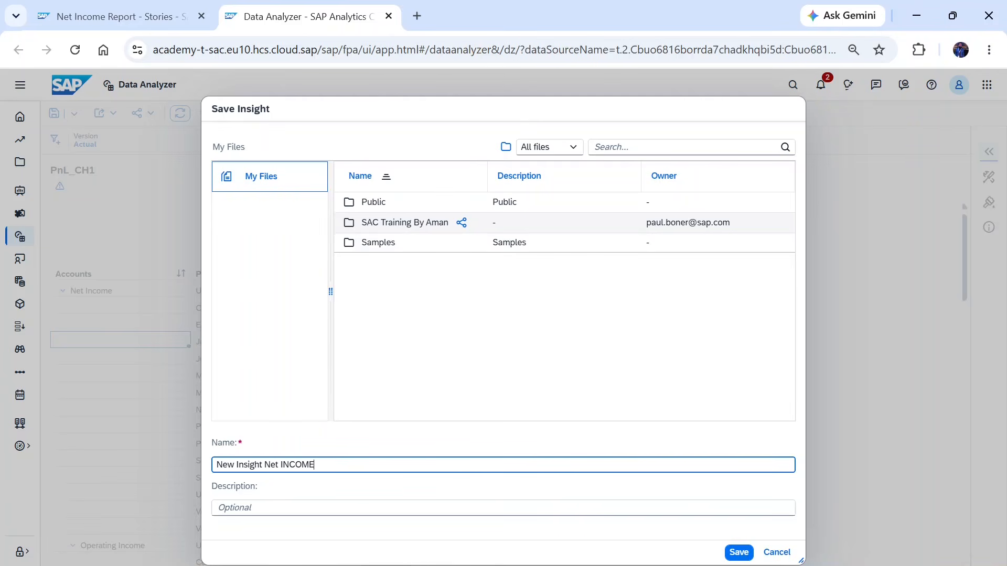
{"action": "key", "text": "BackSpace"}
{"action": "key", "text": "BackSpace"}
{"action": "key", "text": "BackSpace"}
{"action": "key", "text": "BackSpace"}
{"action": "key", "text": "BackSpace"}
{"action": "type", "text": "N"}
{"action": "key", "text": "BackSpace"}
{"action": "type", "text": "ncome"}
{"action": "type", "text": "SK"}
{"action": "left_click", "coordinate": [739, 554]}
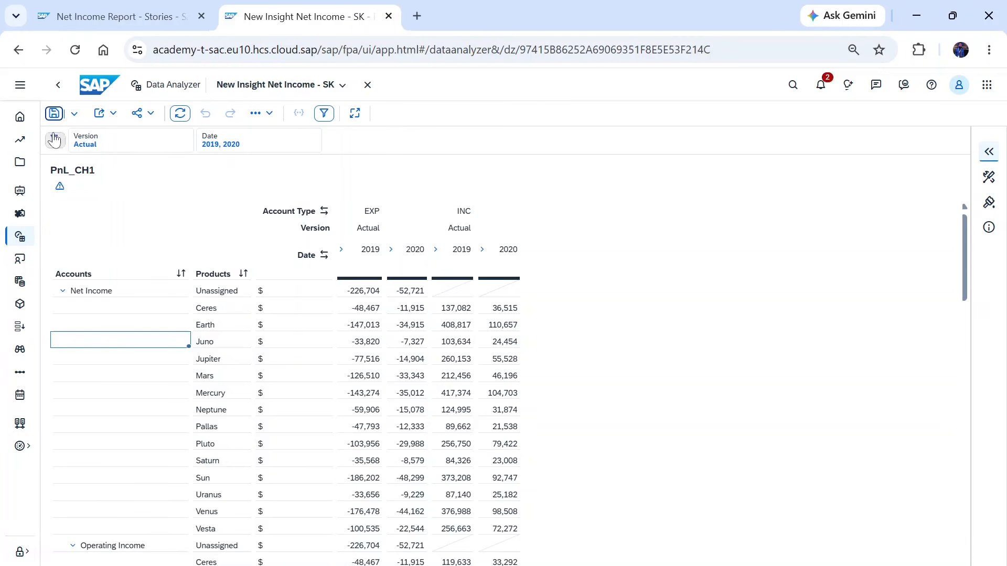
- Create a shortcut link to the insight and copy it to the clipboard
{"action": "left_click", "coordinate": [54, 114]}
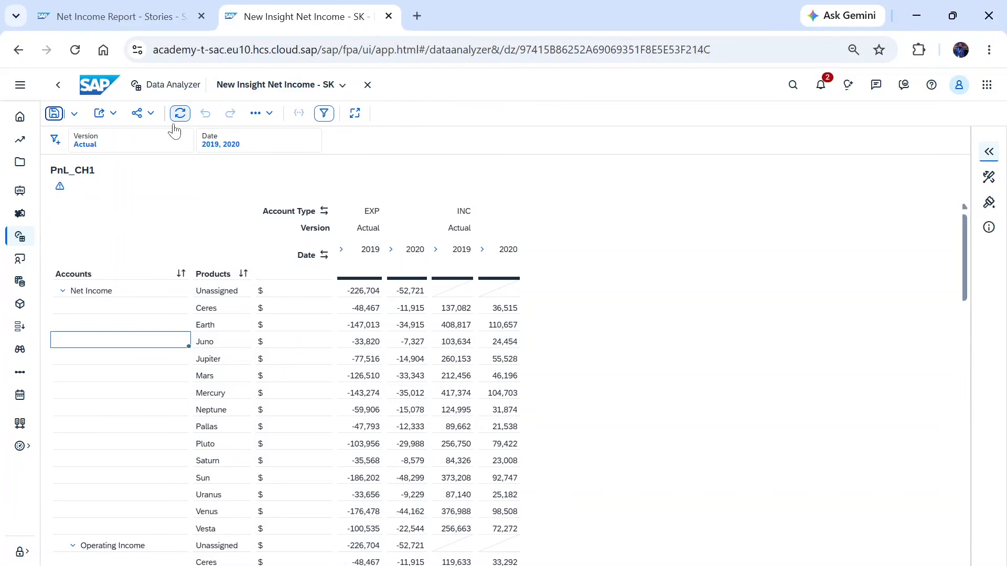
{"action": "left_click", "coordinate": [150, 115]}
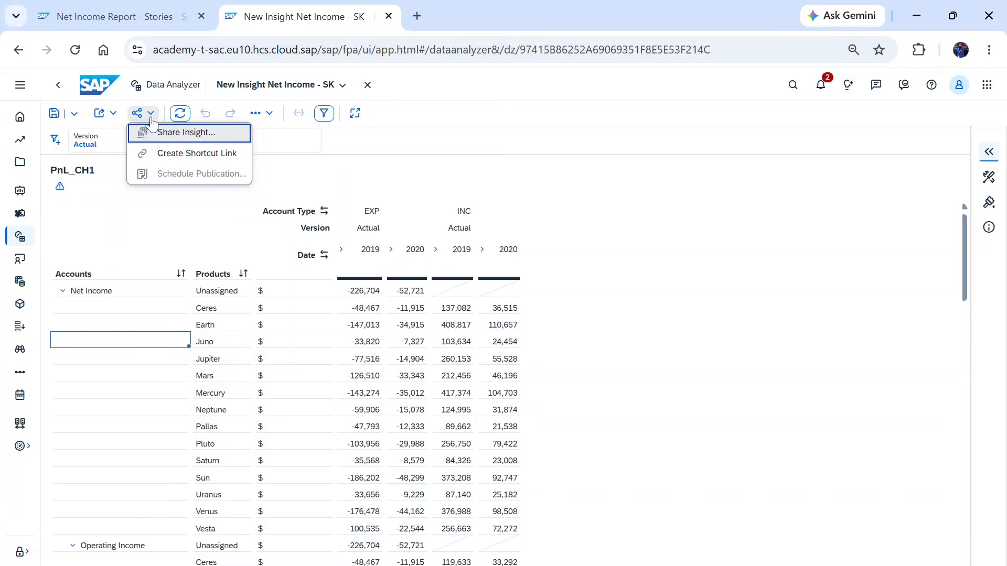
{"action": "left_click", "coordinate": [151, 155]}
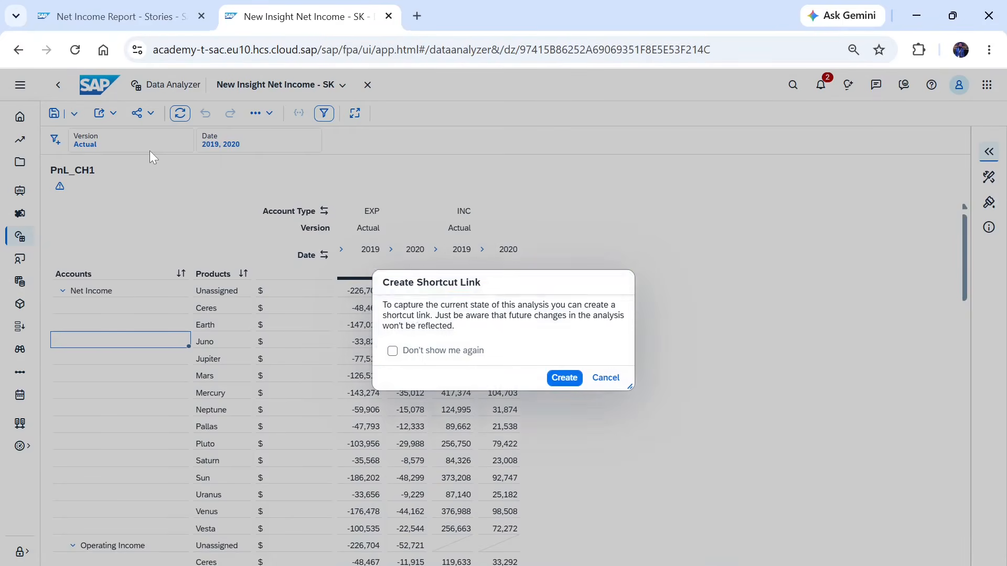
{"action": "left_click", "coordinate": [564, 378]}
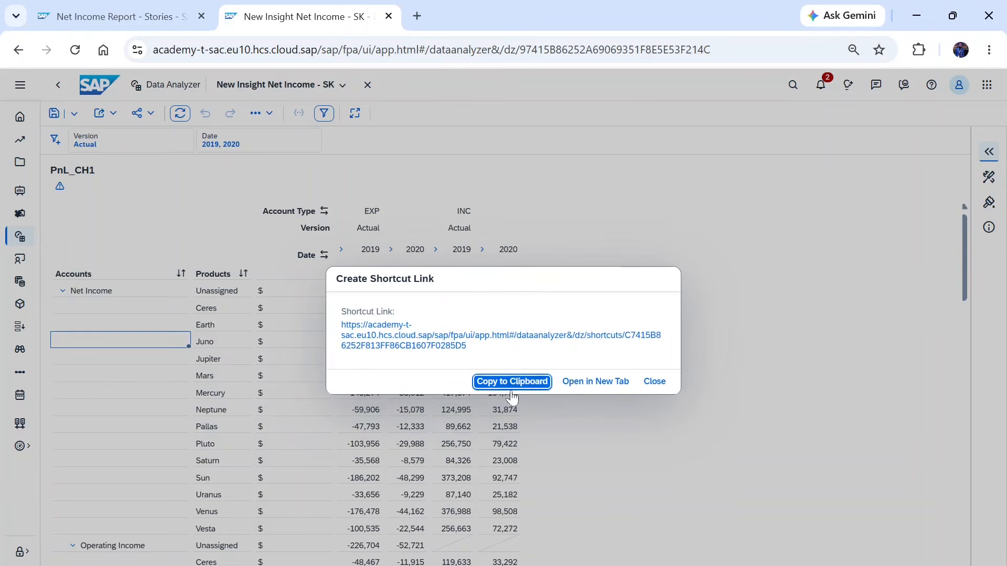
{"action": "left_click", "coordinate": [519, 388]}
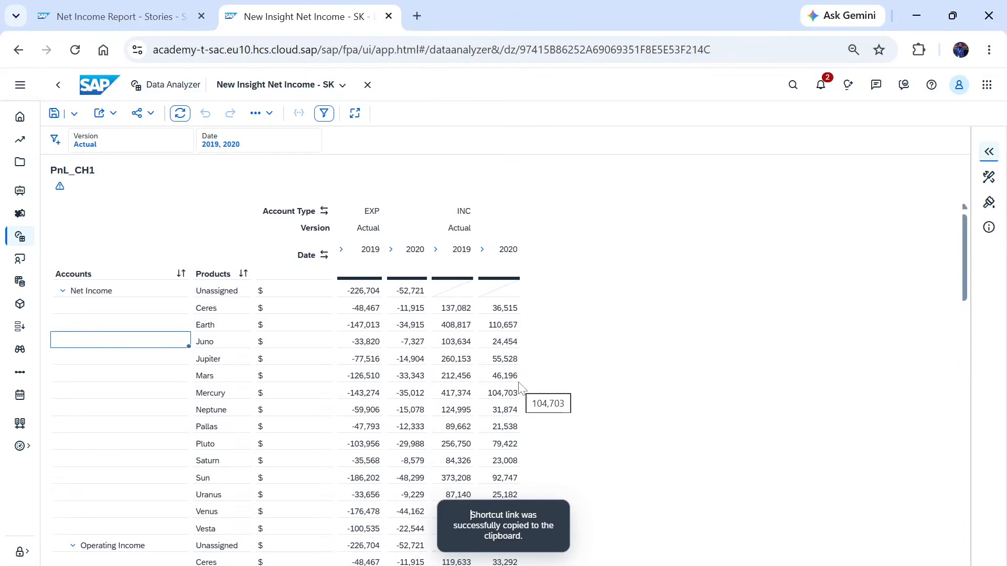
- Return to the Net Income Report story and open the hyperlink settings for the PnL_CH1 table
{"action": "left_click", "coordinate": [128, 16]}
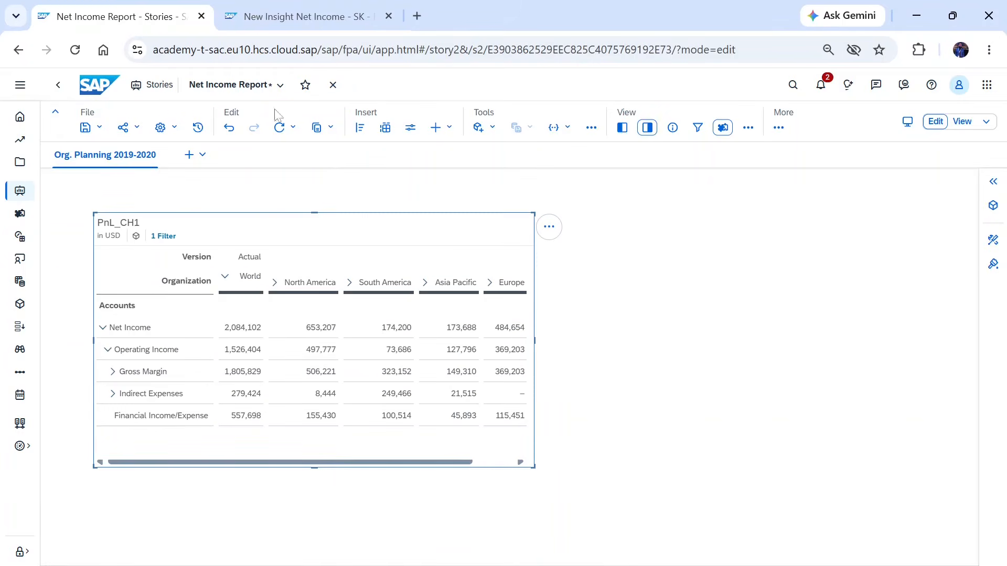
{"action": "left_click", "coordinate": [453, 131]}
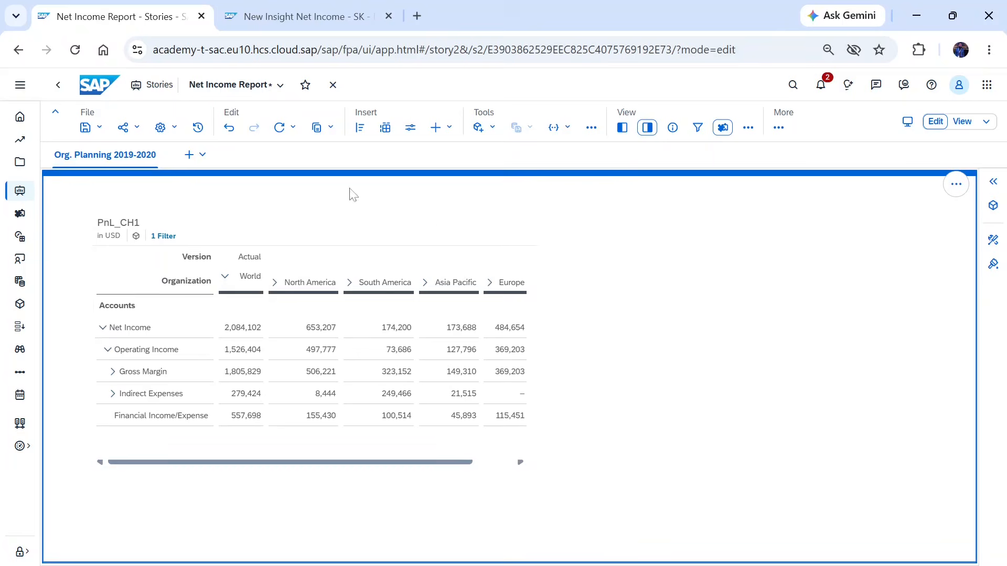
{"action": "left_click", "coordinate": [442, 231]}
{"action": "left_click", "coordinate": [549, 229]}
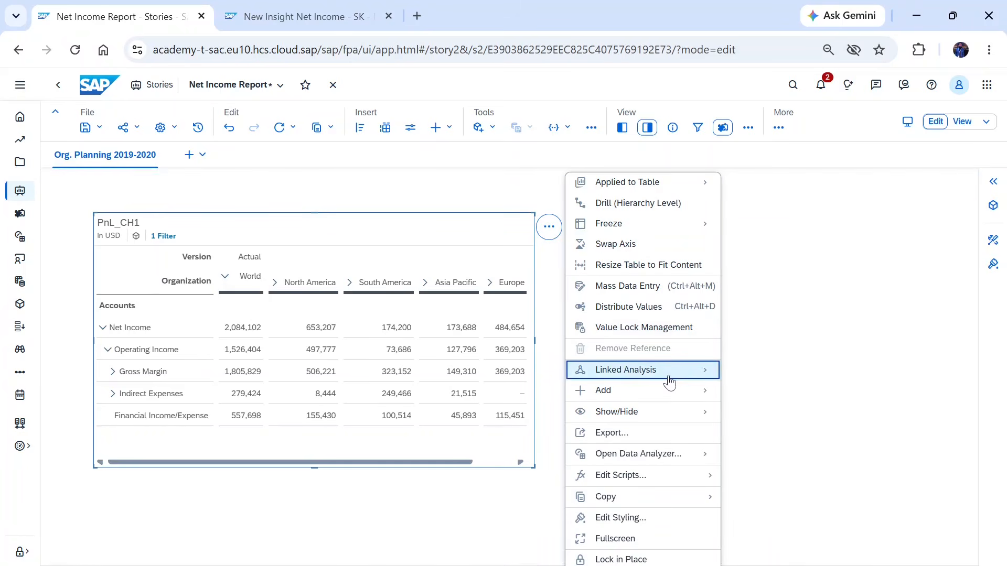
{"action": "mouse_move", "coordinate": [669, 382]}
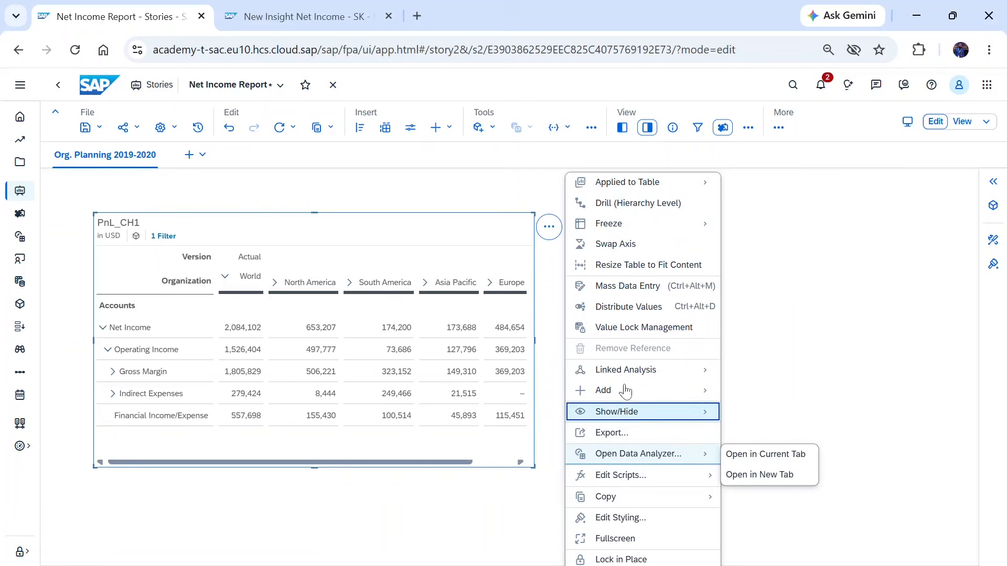
{"action": "mouse_move", "coordinate": [651, 396]}
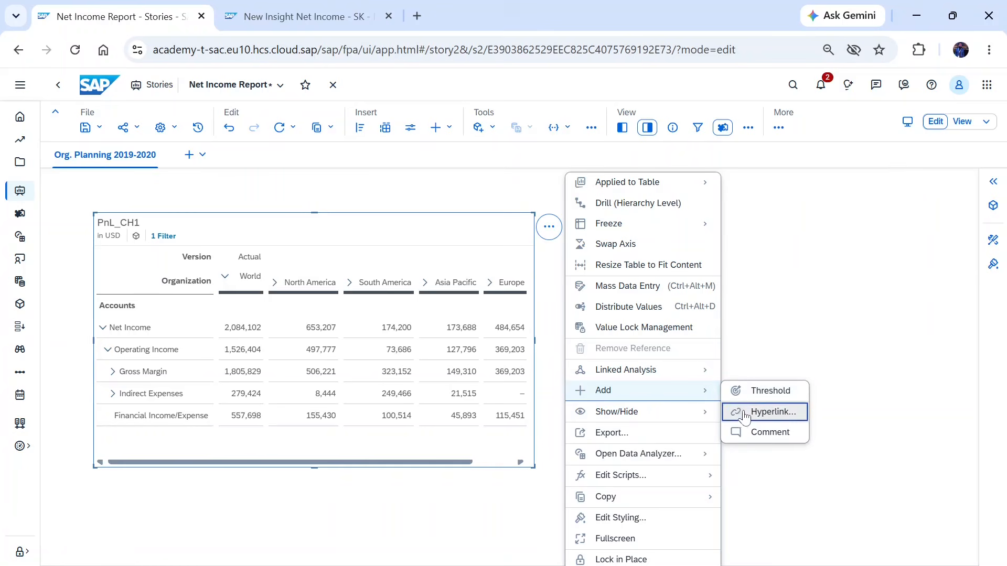
{"action": "left_click", "coordinate": [760, 418]}
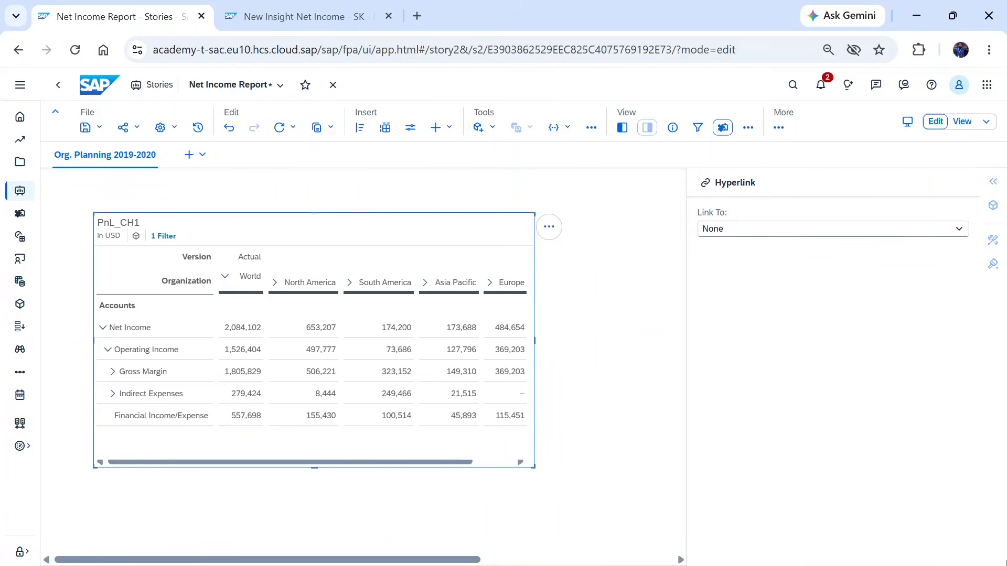
- Link the table to the Data Analyzer insight New Insight Net Income - SK, opening it in a new tab
{"action": "left_click", "coordinate": [759, 229]}
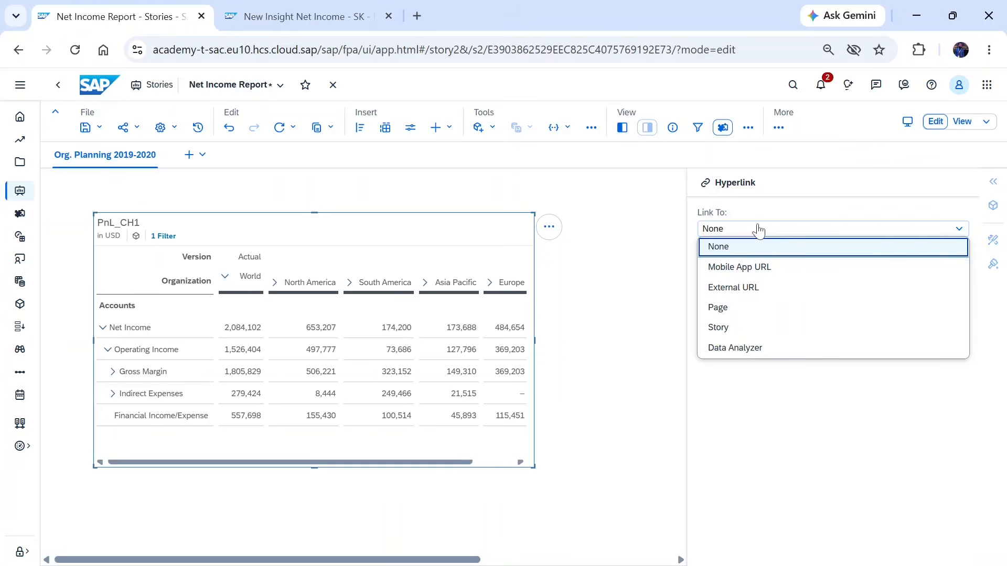
{"action": "left_click", "coordinate": [733, 355]}
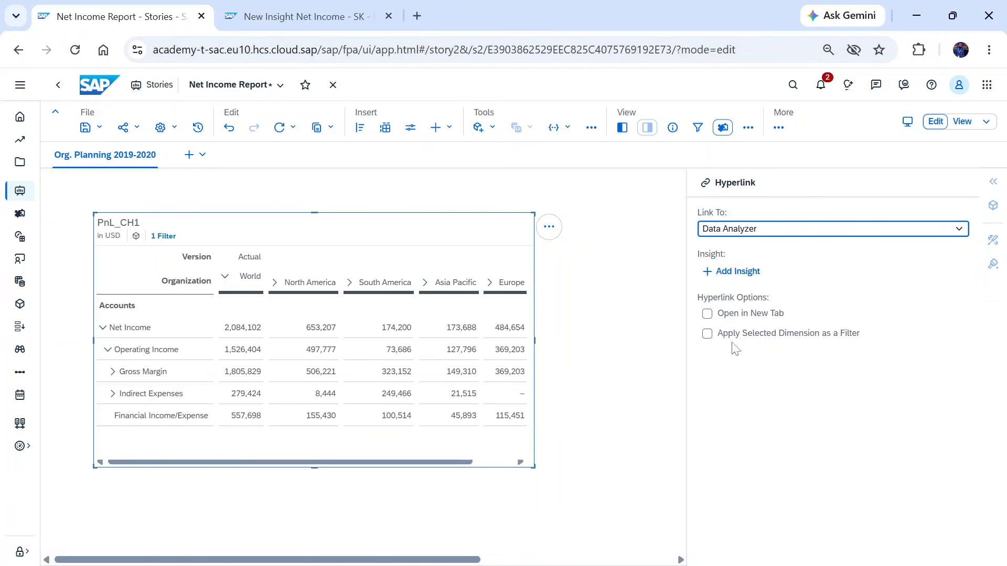
{"action": "left_click", "coordinate": [716, 275]}
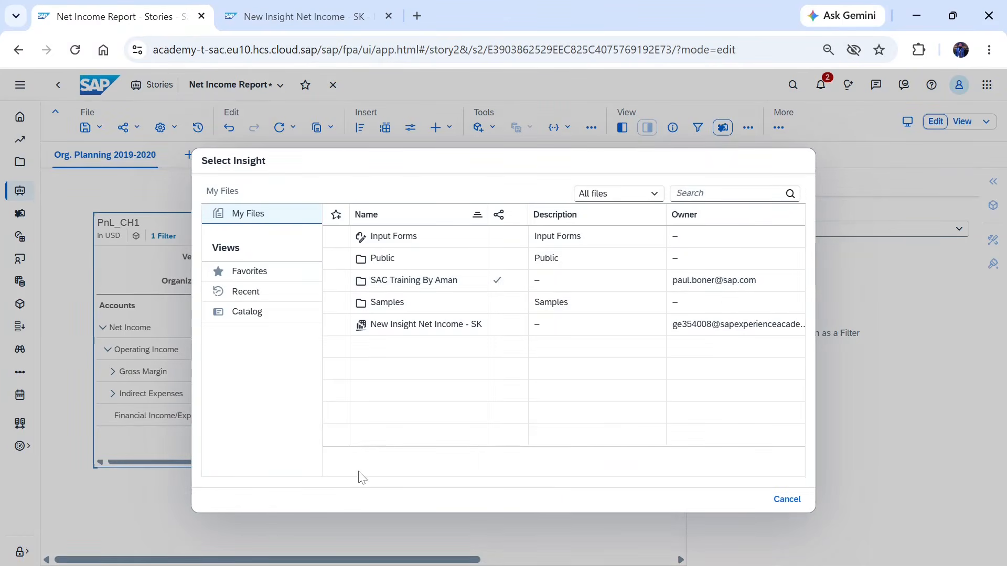
{"action": "left_click", "coordinate": [401, 329]}
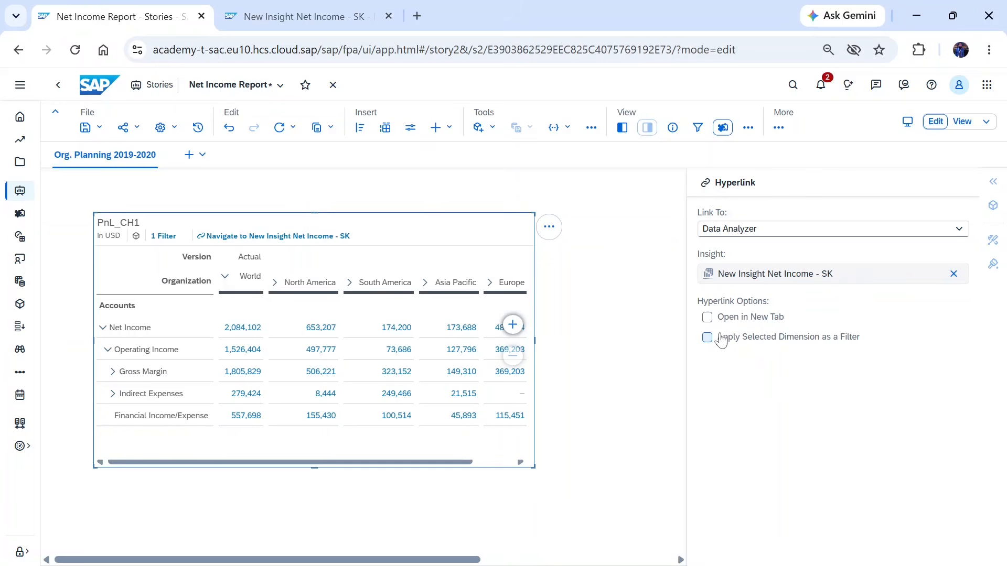
{"action": "left_click", "coordinate": [707, 319]}
- Save the story and open it in view mode
{"action": "left_click", "coordinate": [638, 329]}
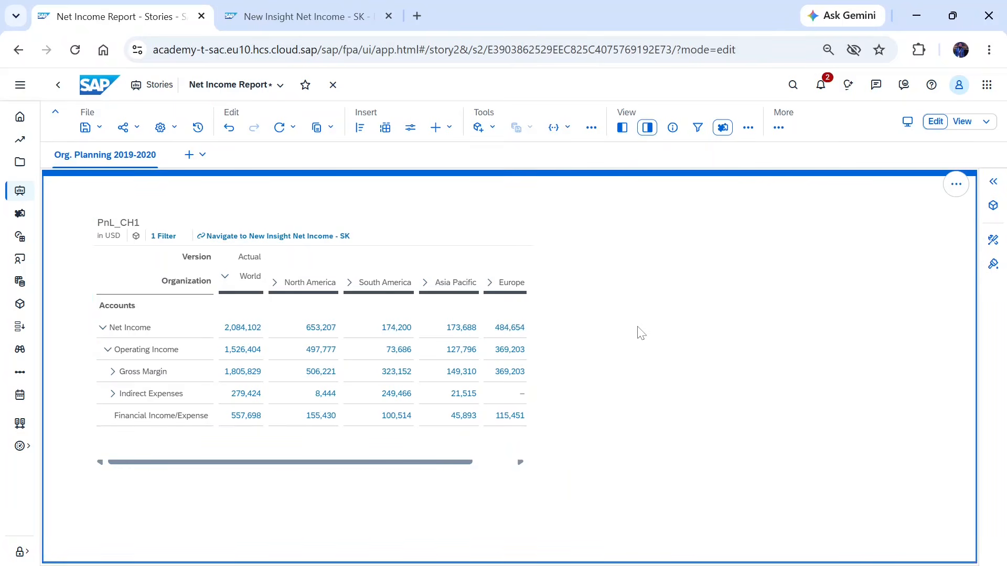
{"action": "key", "text": "ctrl+s"}
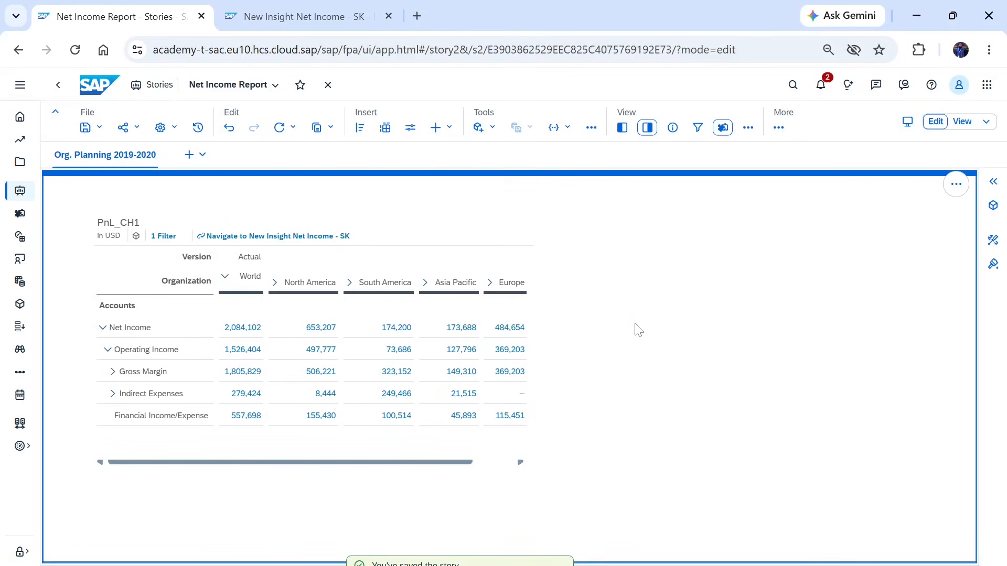
{"action": "left_click", "coordinate": [962, 126]}
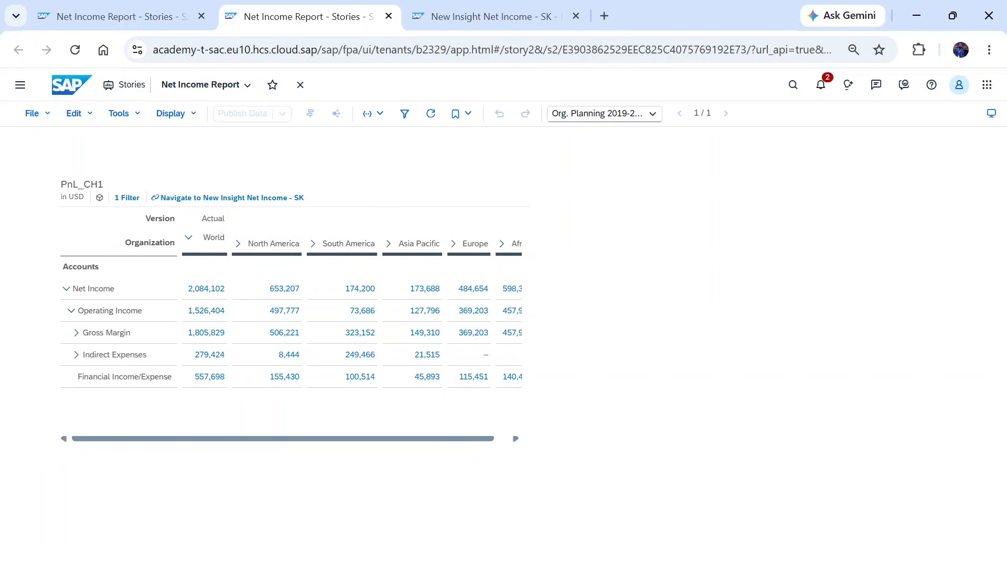
{"action": "left_click", "coordinate": [843, 565]}
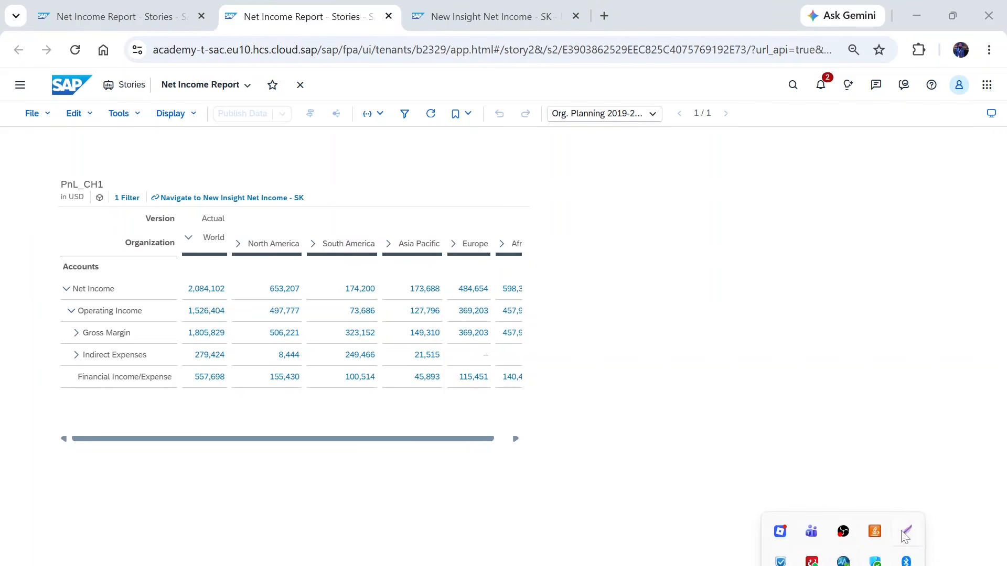
{"action": "key", "text": "super+shift+s"}
{"action": "mouse_move", "coordinate": [46, 151]}
{"action": "left_mouse_down"}
{"action": "mouse_move", "coordinate": [691, 466]}
{"action": "mouse_move", "coordinate": [622, 454]}
{"action": "mouse_move", "coordinate": [614, 464]}
{"action": "left_mouse_up"}
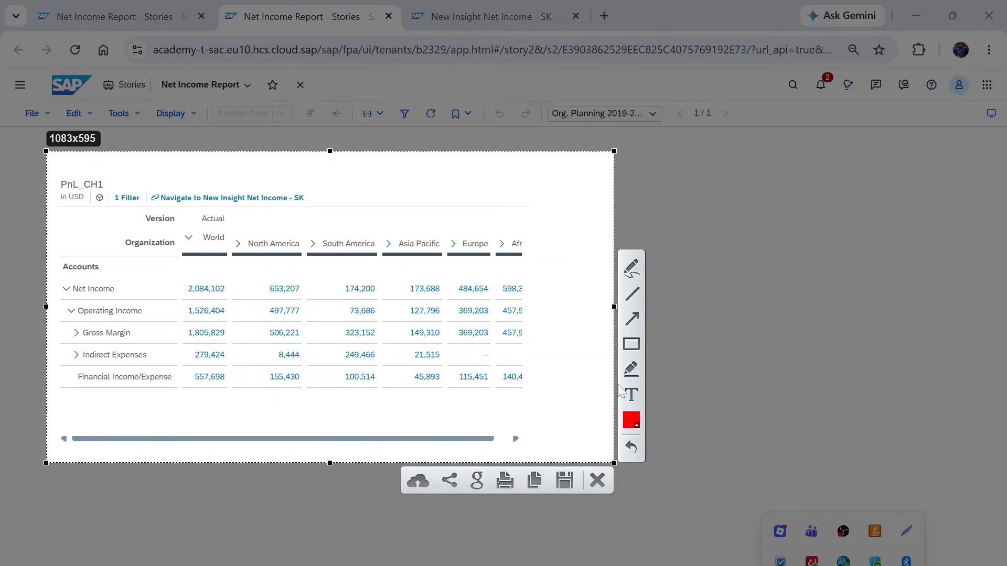
{"action": "left_click", "coordinate": [632, 345]}
{"action": "mouse_move", "coordinate": [142, 185]}
{"action": "left_mouse_down"}
{"action": "mouse_move", "coordinate": [182, 211]}
{"action": "mouse_move", "coordinate": [319, 212]}
{"action": "left_mouse_up"}
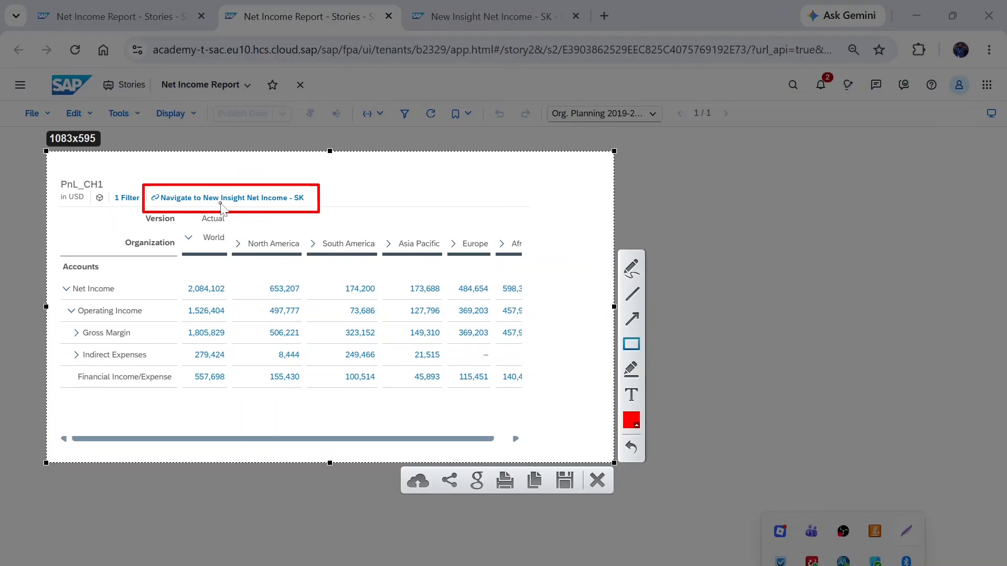
{"action": "key", "text": "ctrl+c"}
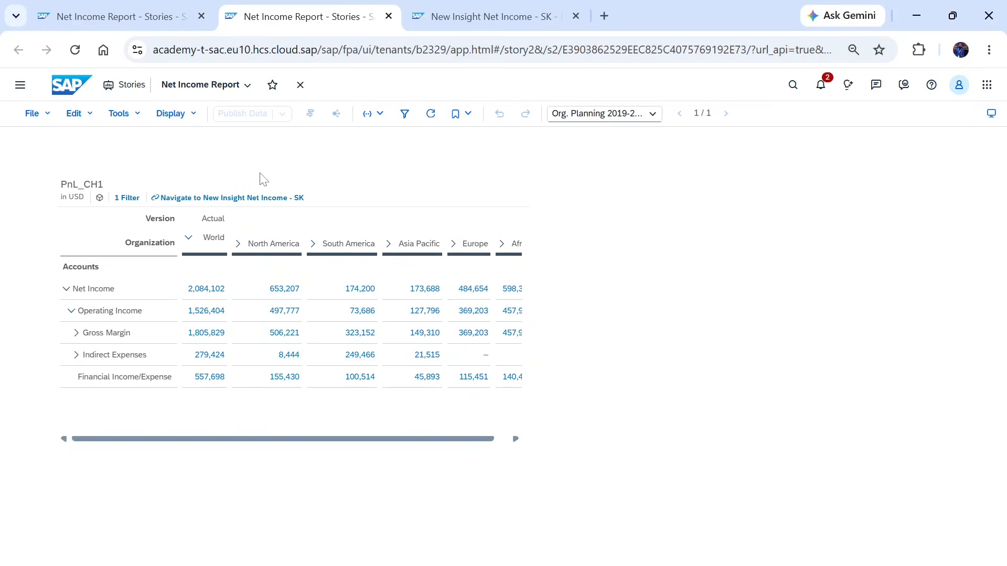
- Follow the table's hyperlink to open the New Insight Net Income - SK insight
{"action": "left_click", "coordinate": [251, 203]}
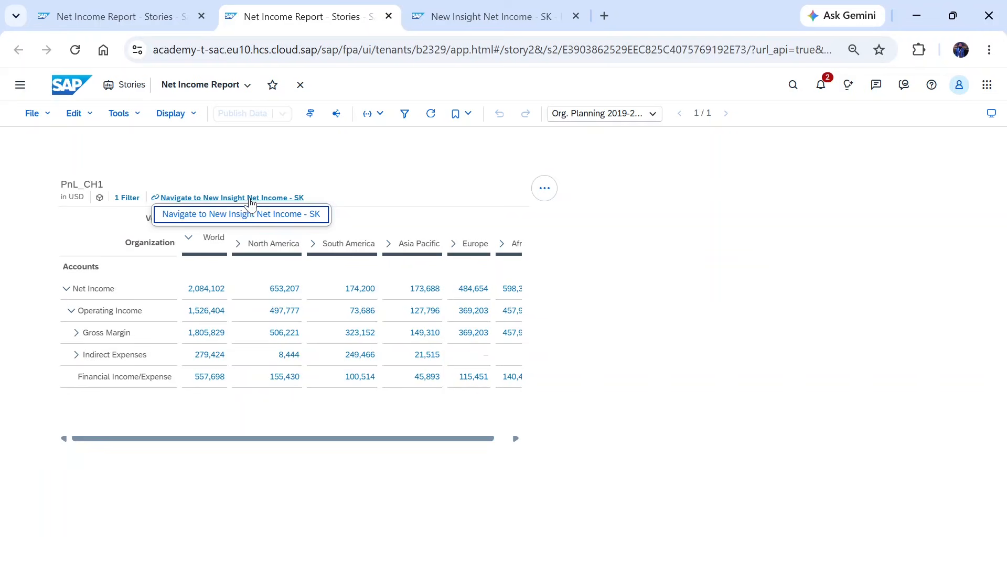
{"action": "left_click", "coordinate": [250, 200]}
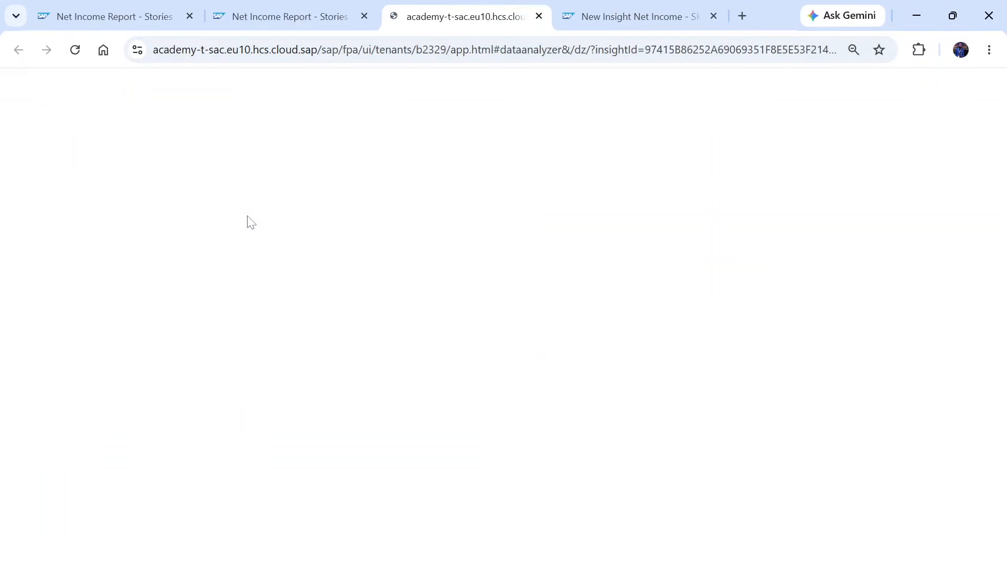